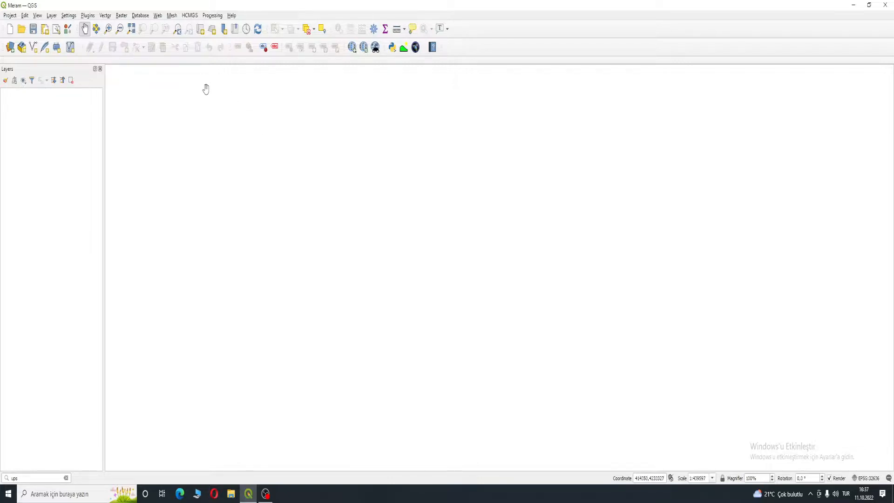
- Open the installed plugins list, review the QuickMapServices, SRTM-Downloader and Profile tool plugins, and close the plugin manager
left_click(88, 16)
mouse_move(105, 16)
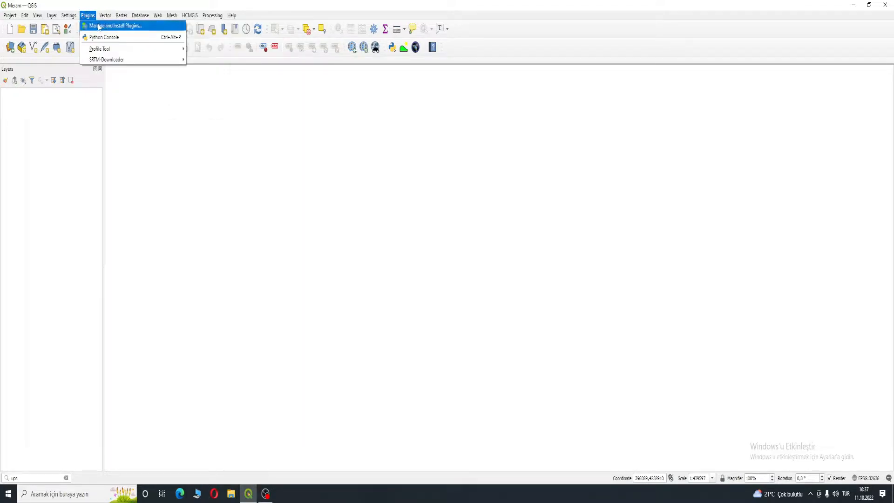
left_click(99, 26)
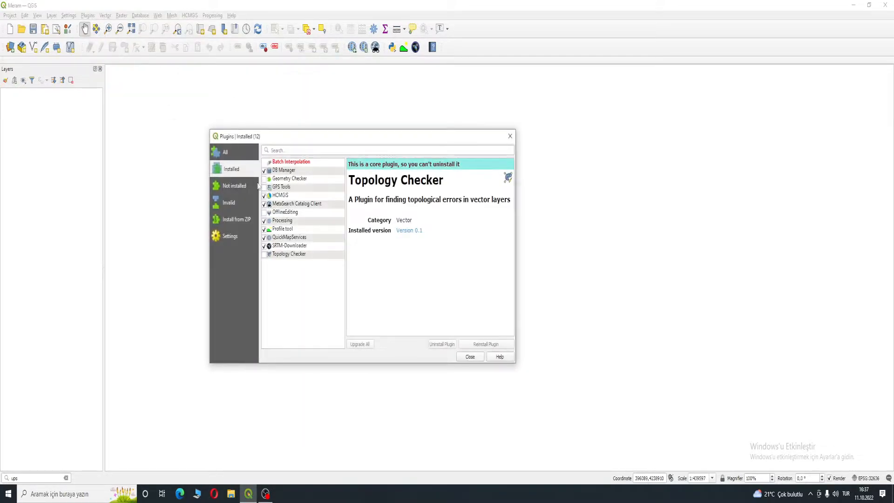
left_click_drag(276, 141, 329, 108)
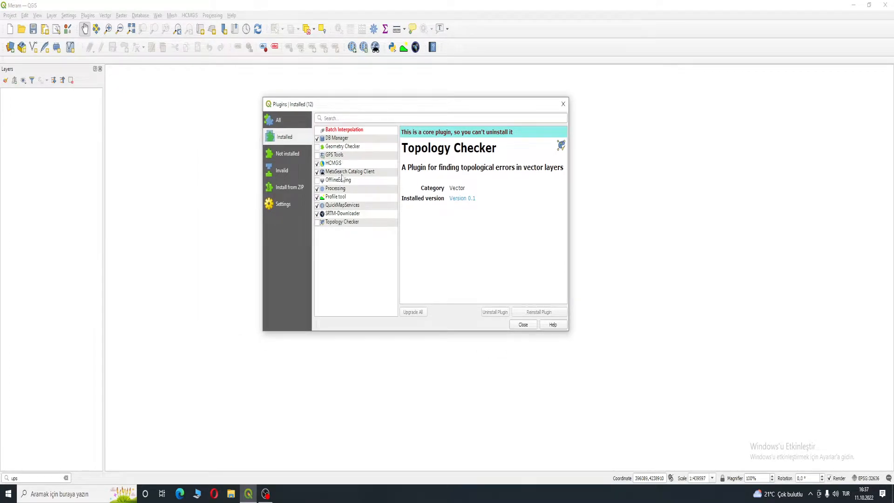
left_click(337, 205)
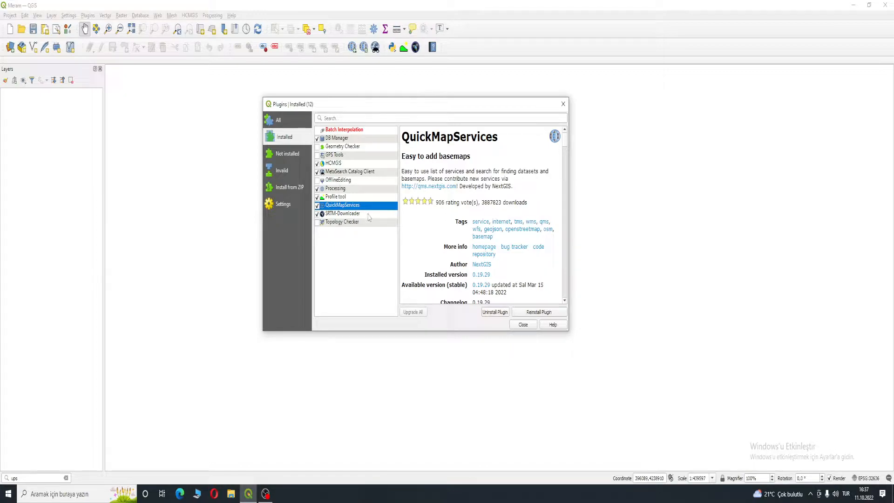
left_click(368, 215)
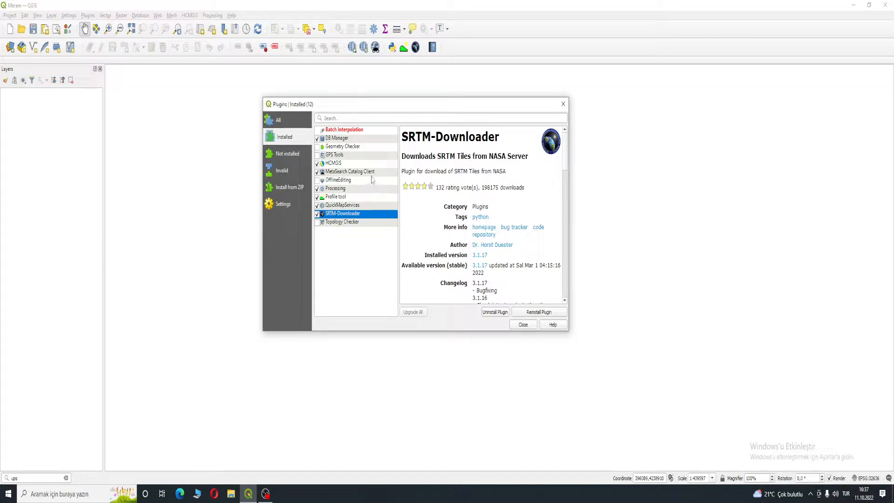
left_click(341, 198)
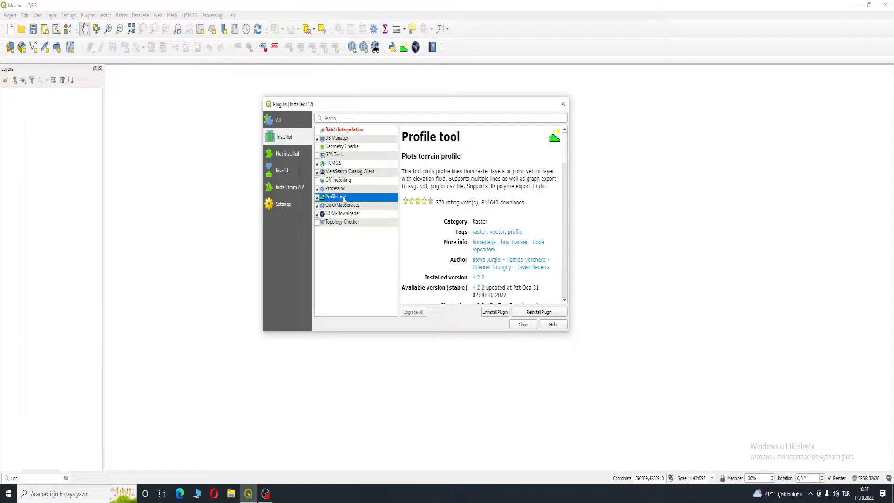
left_click(317, 198)
double_click(333, 197)
left_click(523, 325)
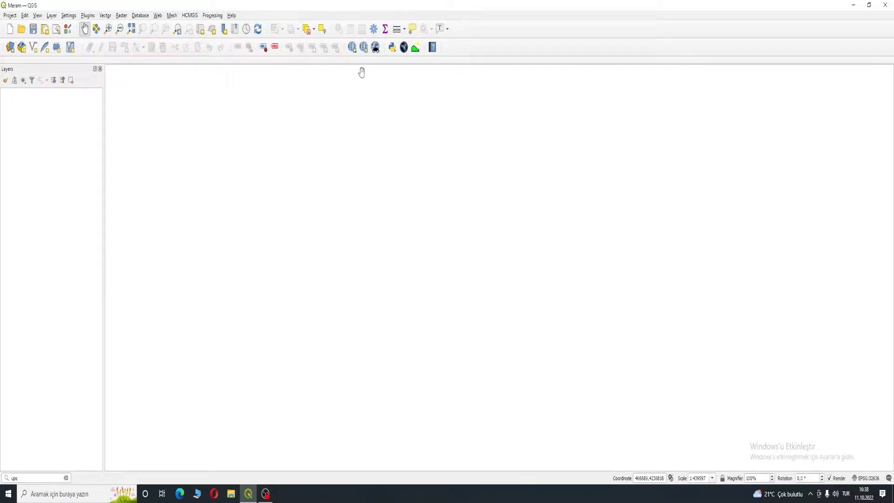
- Add the Google Hybrid basemap through QuickMapServices
left_click(351, 47)
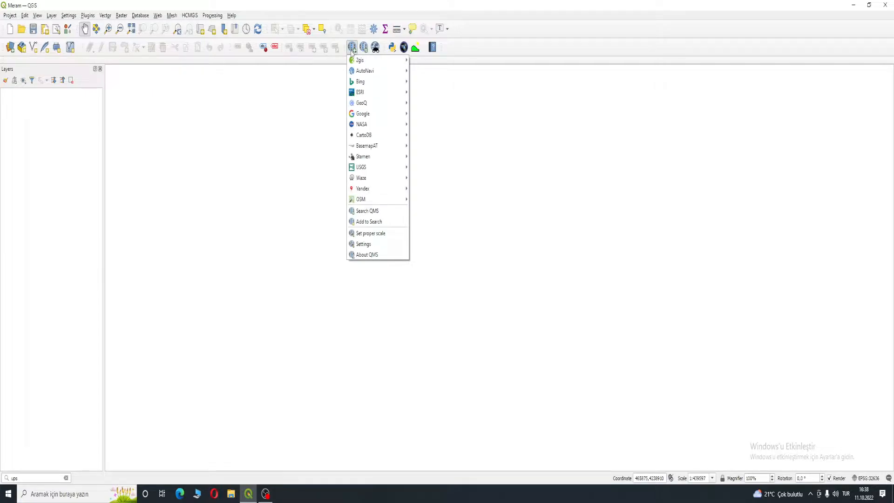
left_click(320, 79)
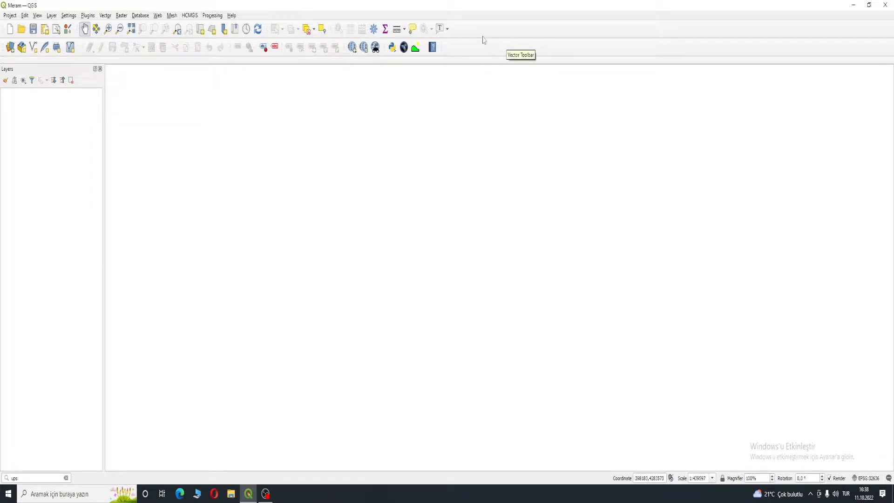
left_click(353, 48)
mouse_move(374, 114)
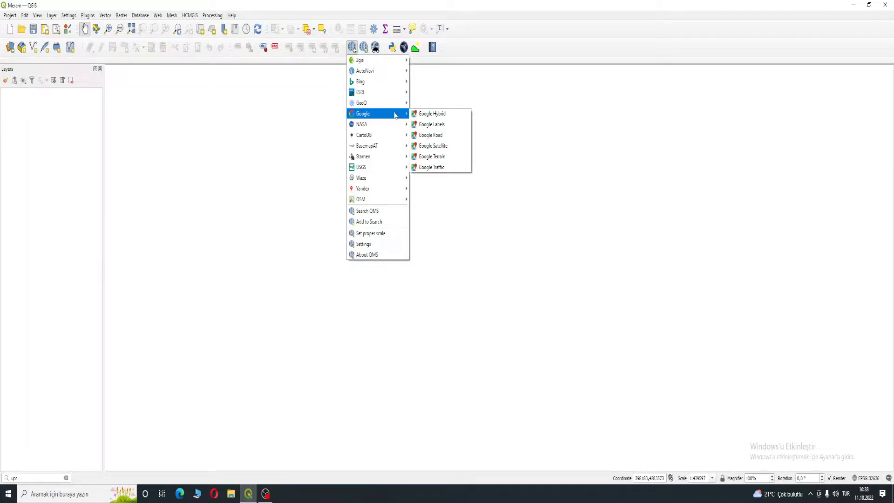
left_click(431, 114)
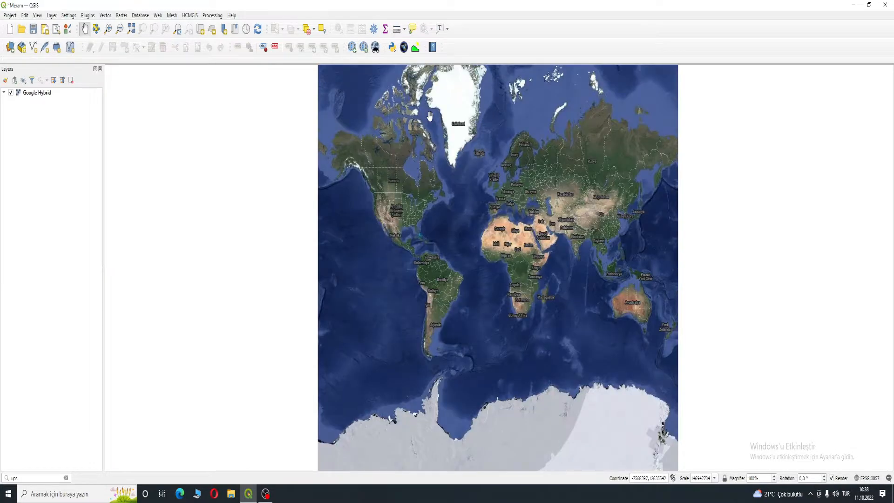
- Navigate the map to the area around Altınapa Dam west of Konya
left_click_drag(582, 203, 491, 209)
scroll(472, 228, "up", 2)
left_click_drag(406, 197, 500, 238)
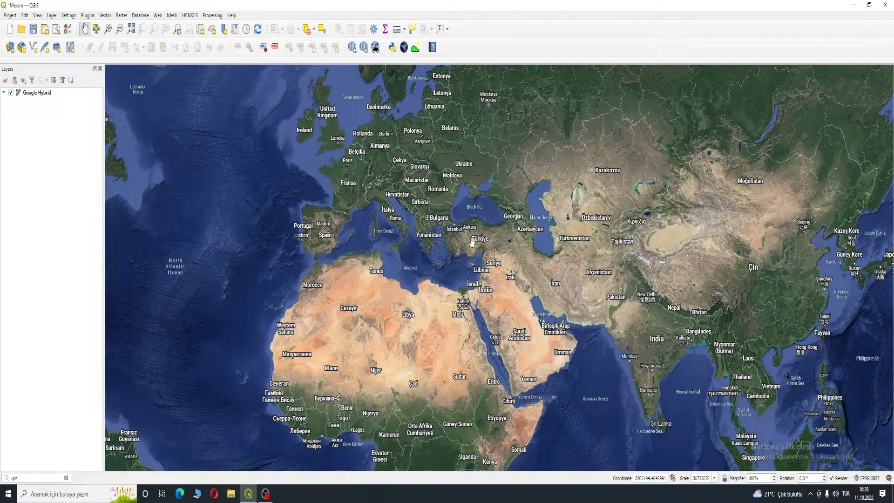
scroll(476, 245, "up", 1)
scroll(476, 245, "up", 2)
left_click_drag(446, 203, 489, 261)
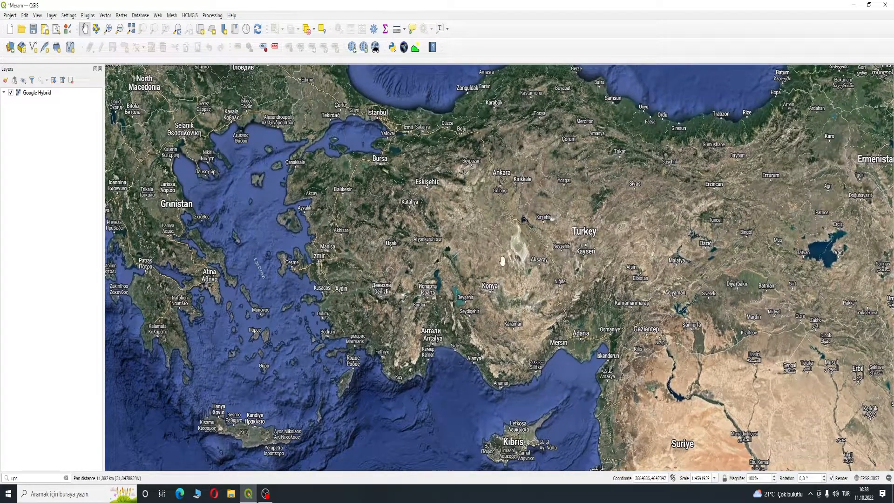
scroll(476, 264, "up", 3)
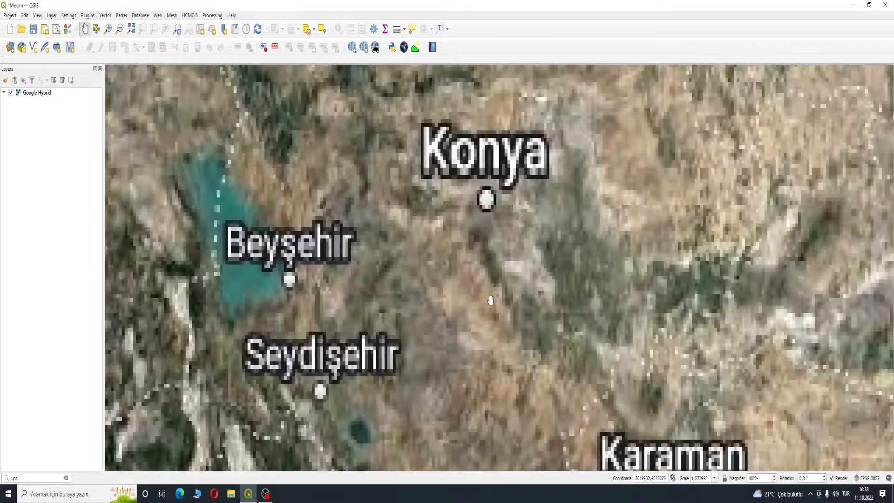
left_click_drag(421, 203, 447, 249)
scroll(500, 280, "up", 1)
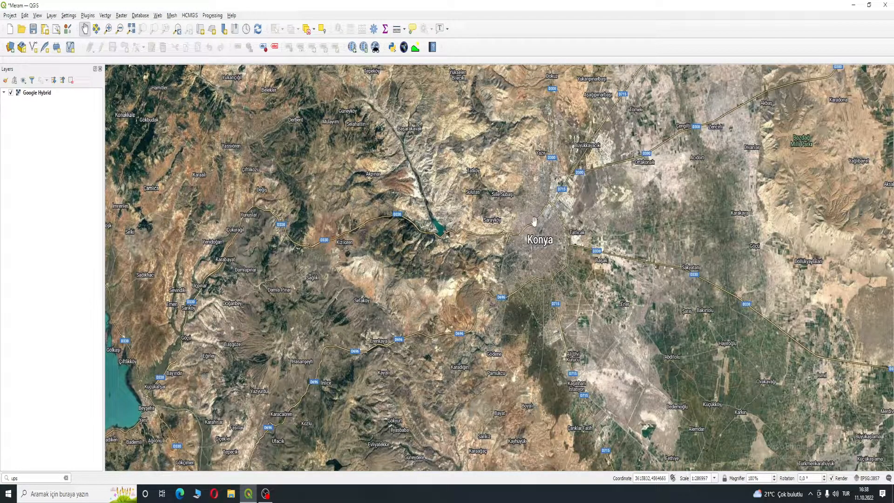
left_click_drag(534, 223, 565, 238)
scroll(505, 249, "up", 2)
left_click_drag(443, 242, 481, 259)
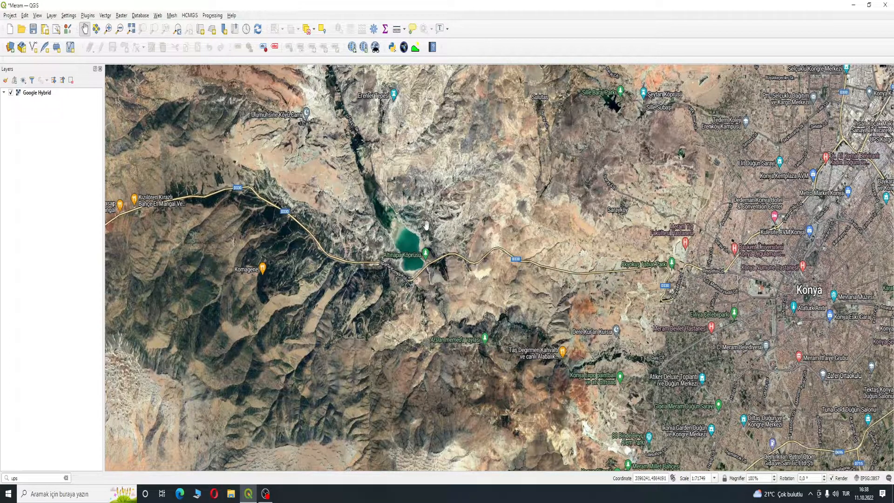
left_click_drag(375, 204, 420, 221)
left_click_drag(375, 131, 466, 311)
left_click_drag(564, 377, 339, 181)
left_click_drag(345, 260, 260, 216)
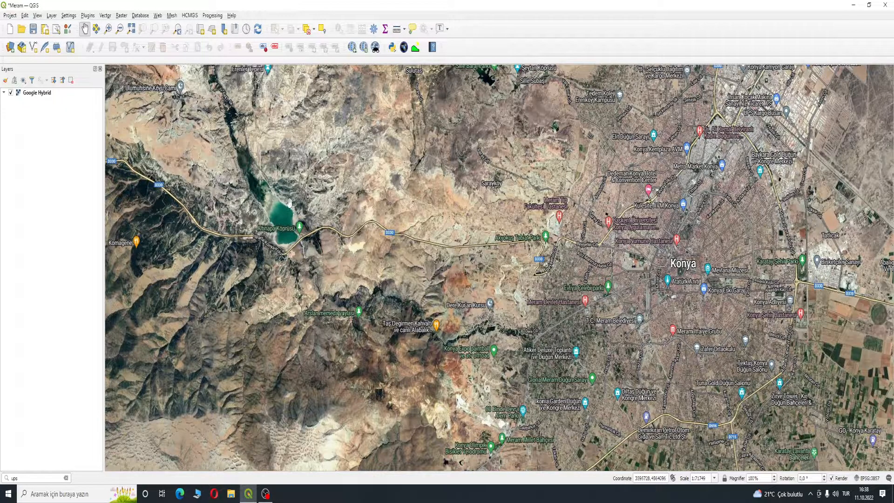
left_click_drag(274, 197, 197, 168)
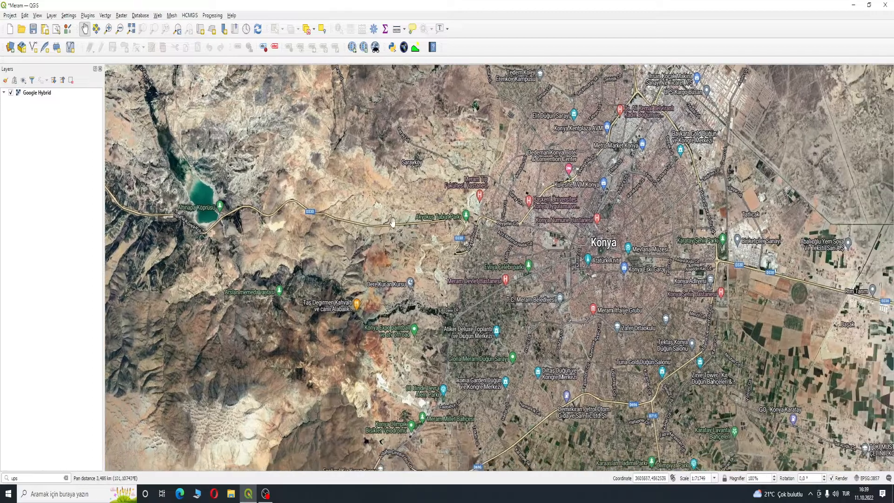
scroll(559, 251, "up", 1)
left_click_drag(544, 315, 492, 206)
scroll(438, 208, "down", 1)
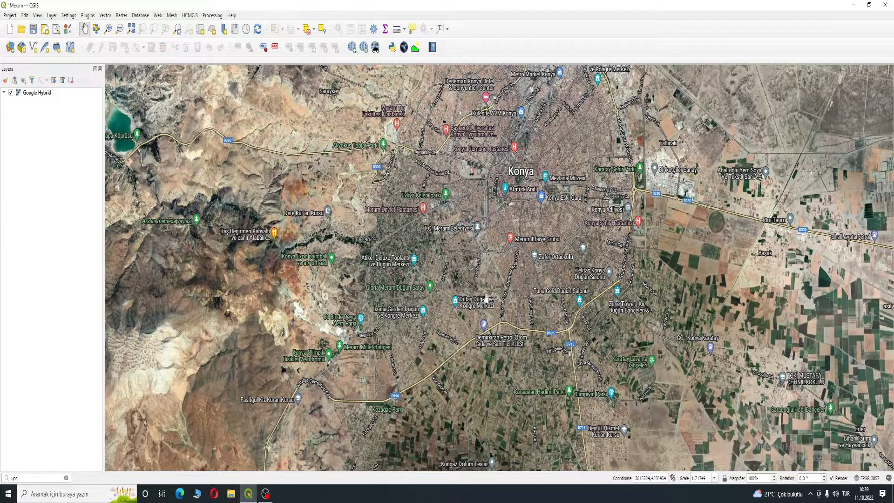
left_click_drag(332, 208, 466, 270)
left_click_drag(251, 197, 450, 270)
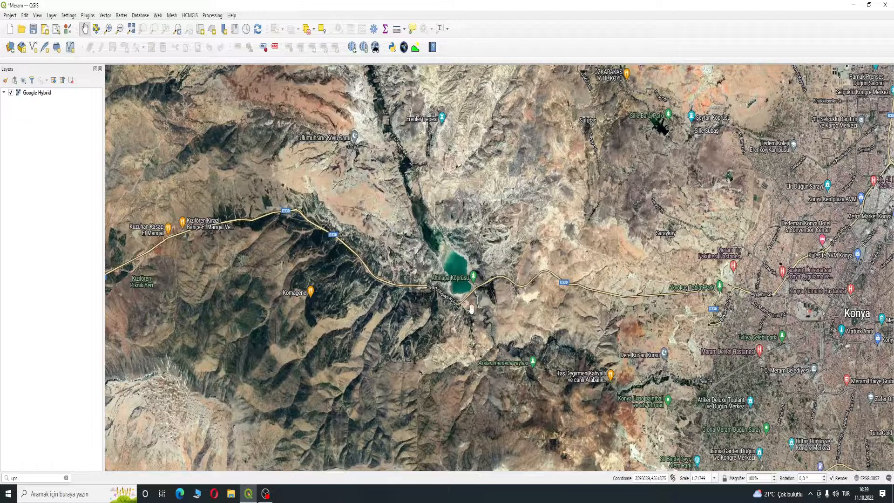
scroll(464, 265, "up", 1)
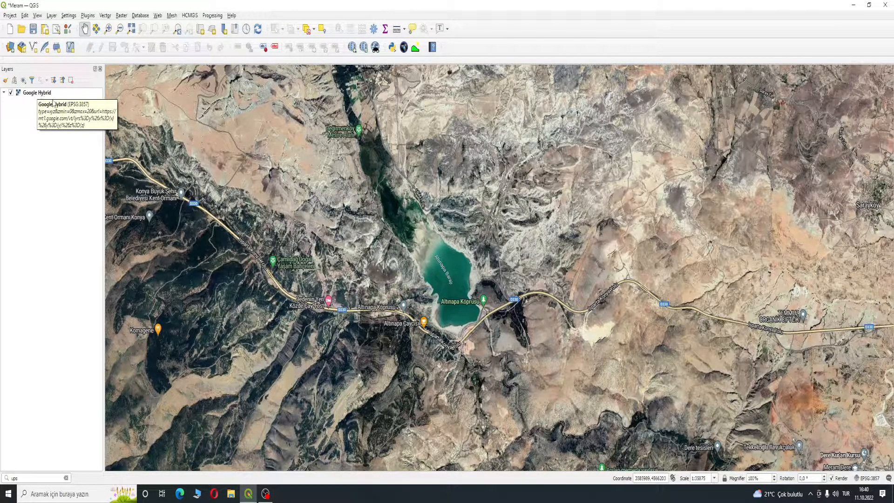
left_click_drag(396, 137, 373, 222)
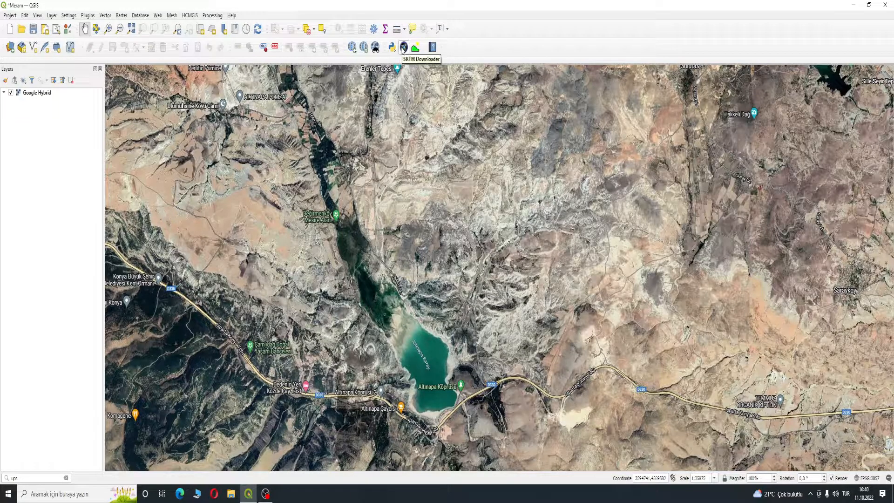
- Open the SRTM Downloader and fill its bounds from the current canvas extent
left_click(403, 47)
left_click_drag(414, 40, 588, 76)
left_click_drag(299, 229, 285, 204)
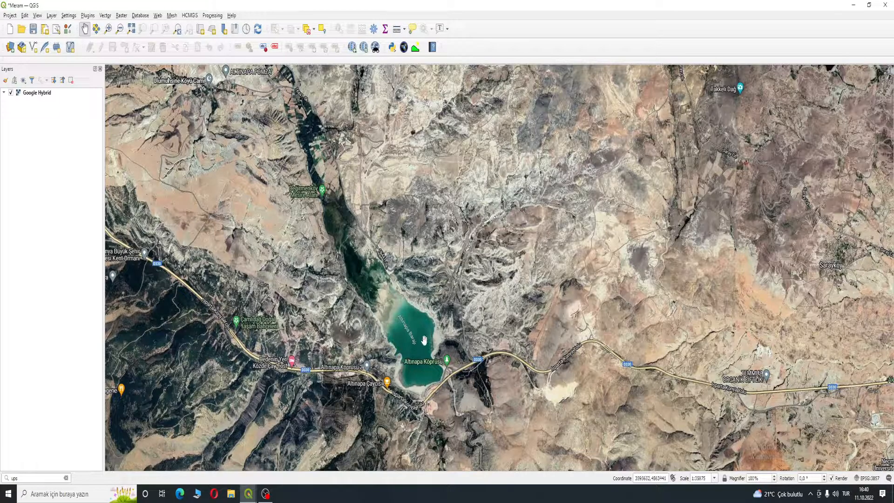
left_click_drag(337, 233, 383, 266)
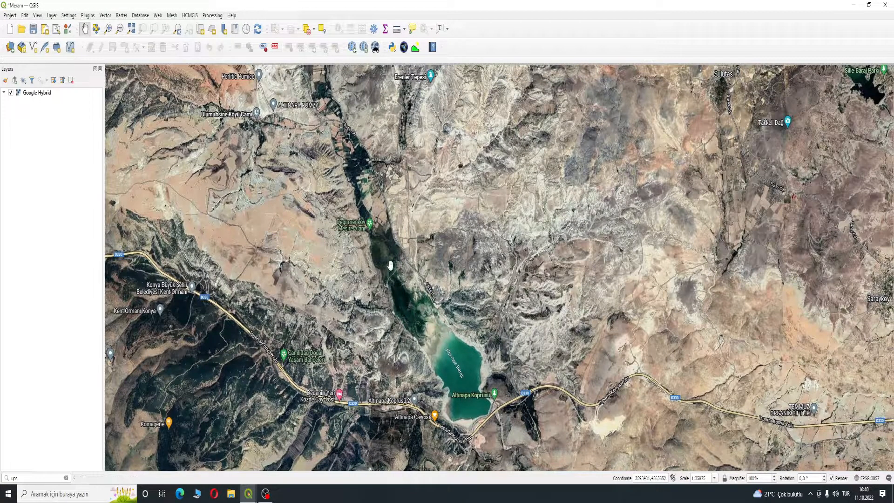
key("alt+Tab")
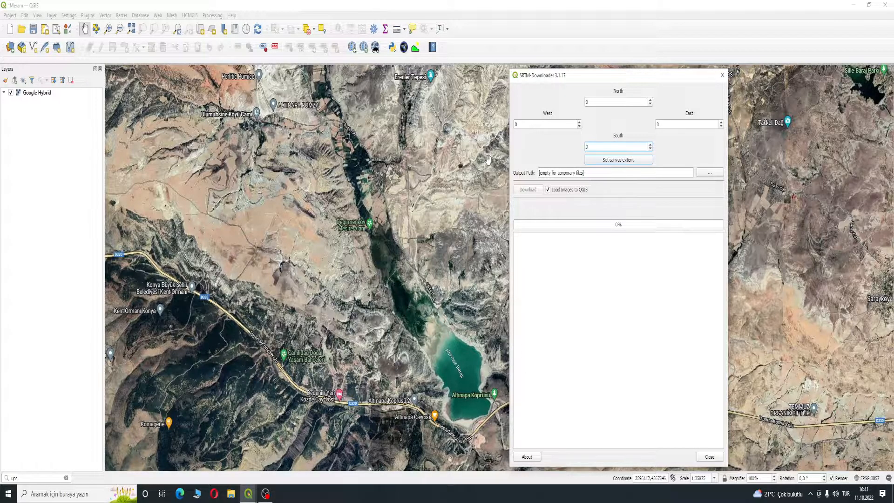
left_click(607, 163)
left_click_drag(591, 80, 631, 84)
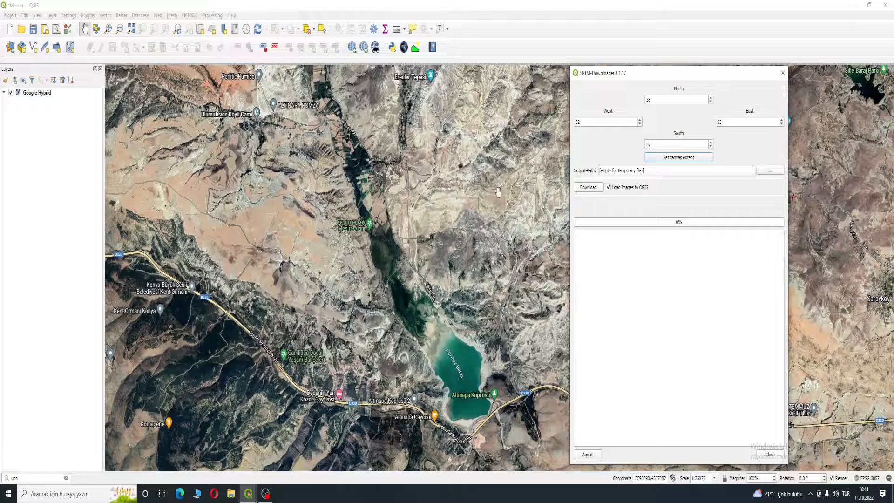
- Download the SRTM tile, confirm the Earthdata login with the account username and password, and close the downloader
left_click(592, 190)
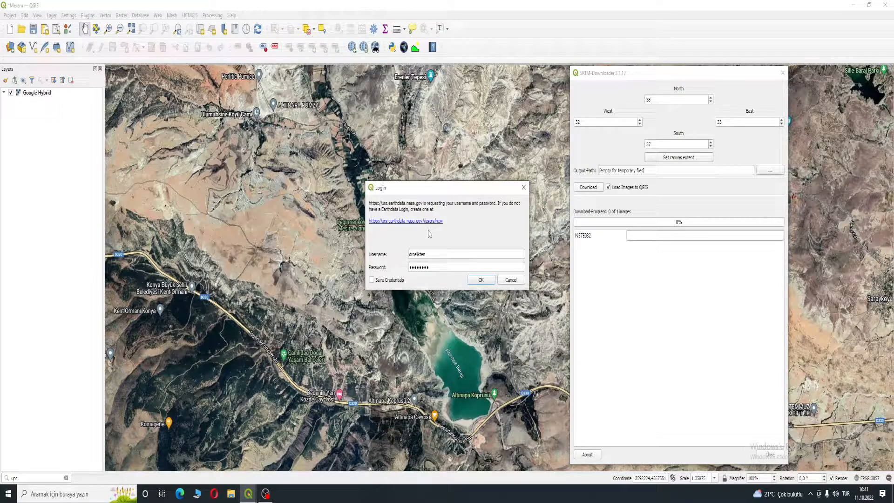
left_click(477, 282)
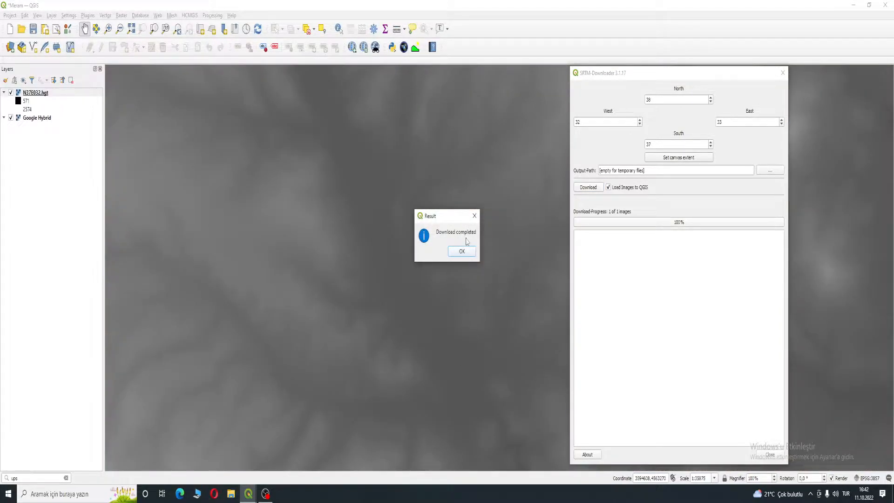
left_click(462, 251)
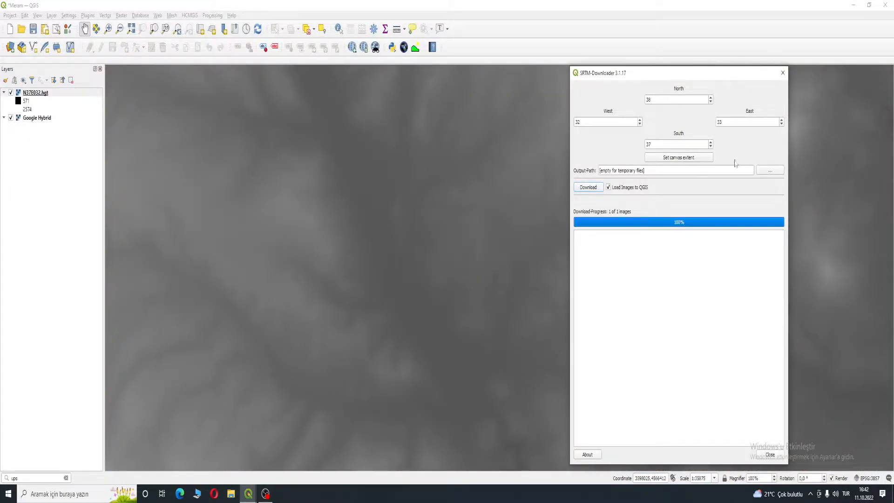
left_click(782, 72)
- Examine where the downloaded elevation tile lies on the basemap
scroll(595, 234, "down", 6)
left_click_drag(596, 234, 513, 214)
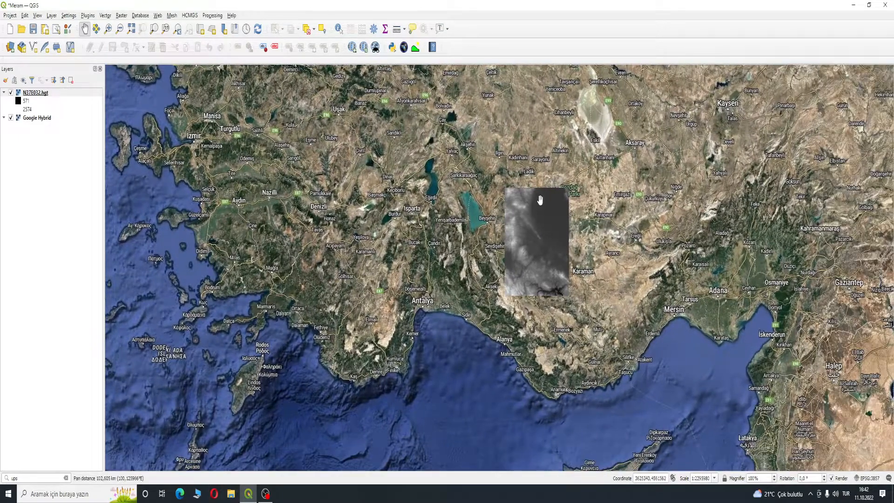
left_click_drag(627, 227, 555, 246)
scroll(501, 198, "down", 1)
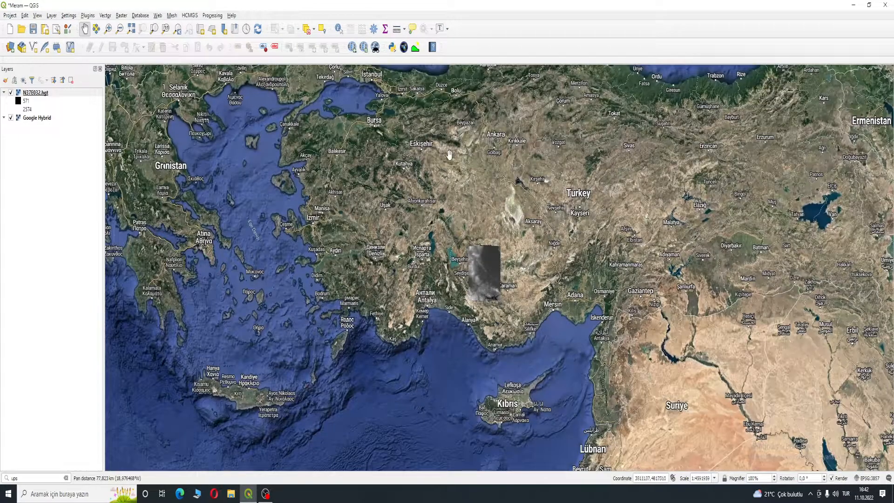
left_click(416, 47)
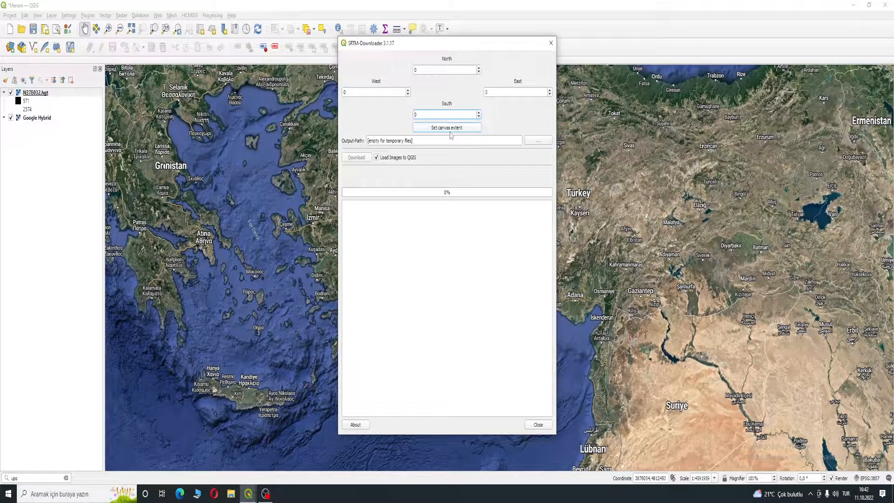
left_click(551, 43)
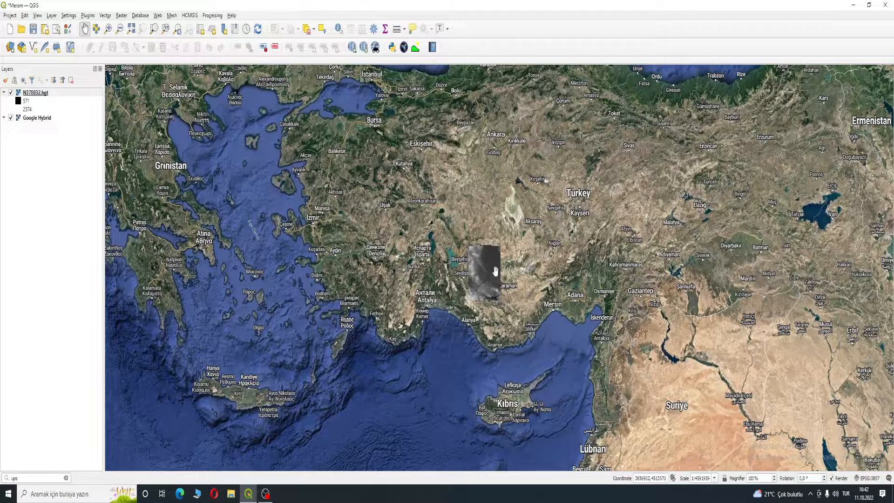
scroll(495, 271, "up", 2)
left_click_drag(482, 259, 561, 207)
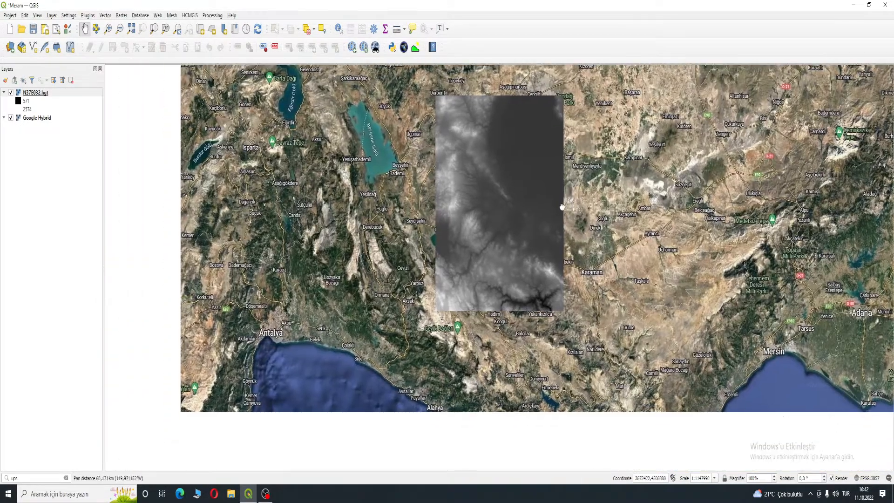
scroll(526, 233, "up", 1)
left_click_drag(543, 289, 537, 252)
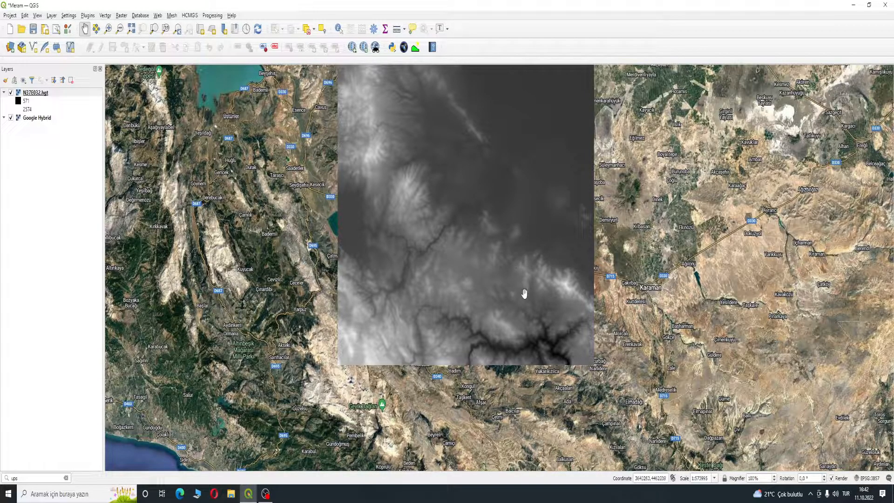
left_click(49, 94)
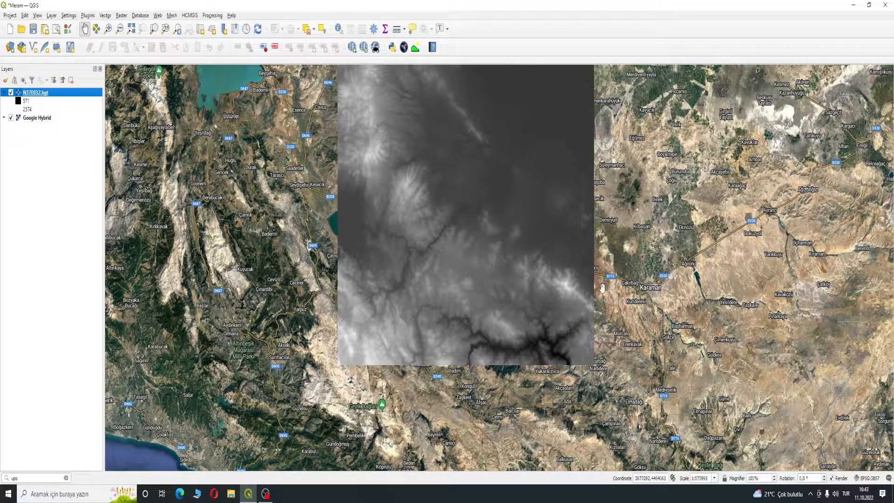
left_click(869, 478)
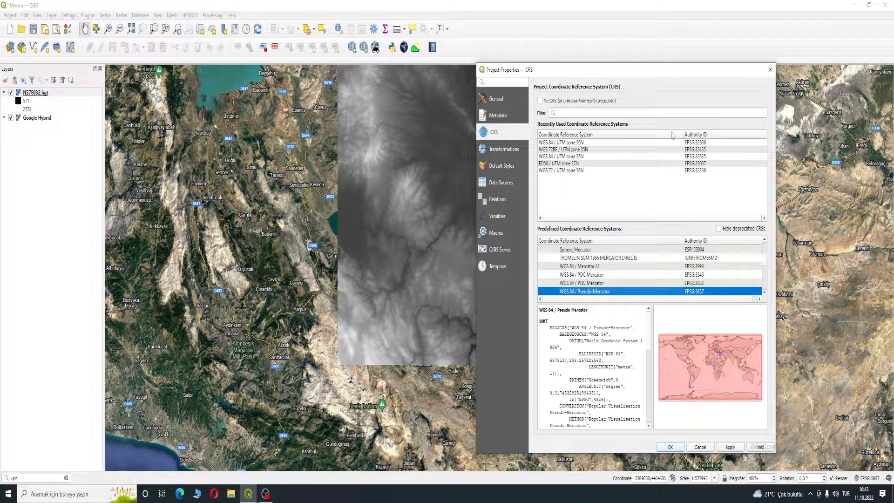
left_click(770, 69)
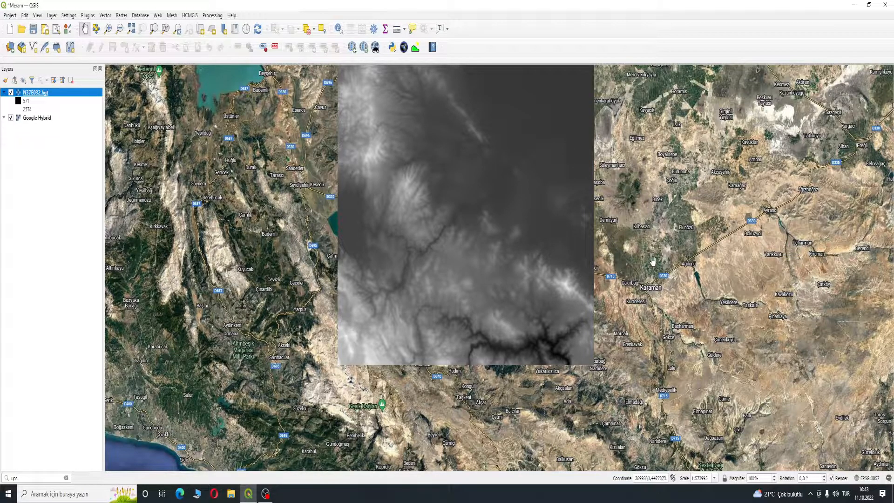
- Set the project coordinate reference system to WGS 84 / UTM zone 36N (EPSG:32636) and apply it
left_click(873, 482)
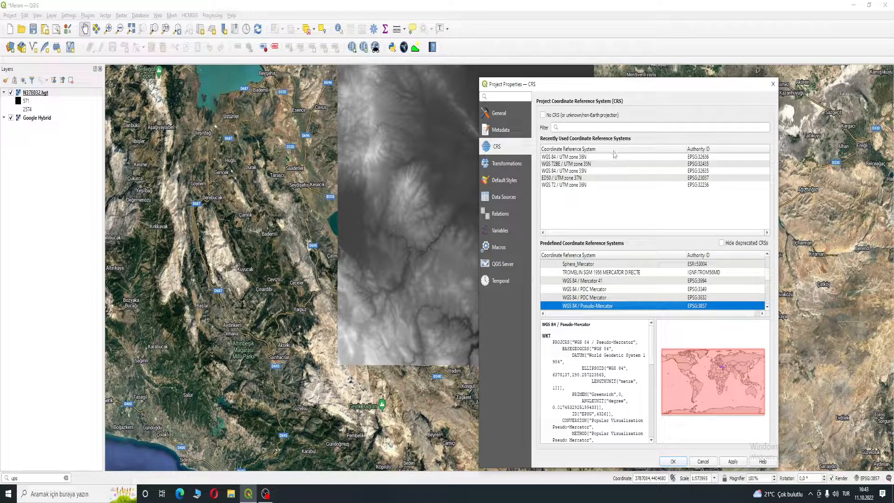
left_click(576, 158)
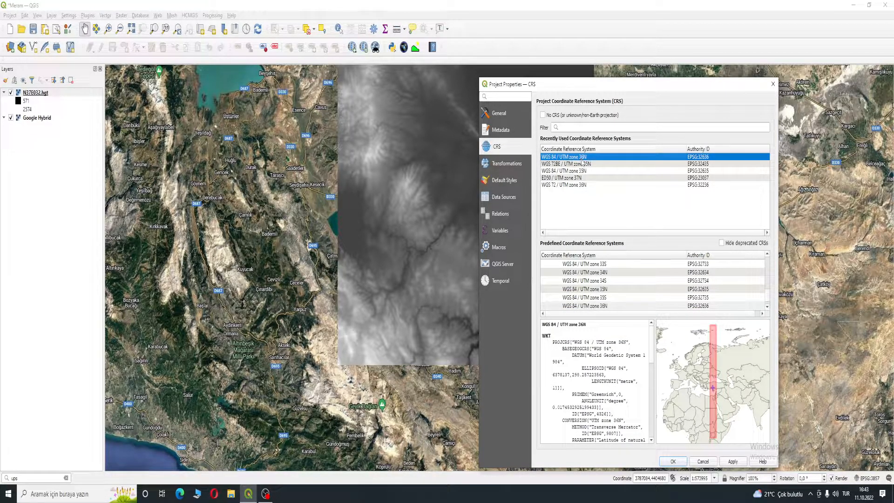
scroll(699, 353, "up", 3)
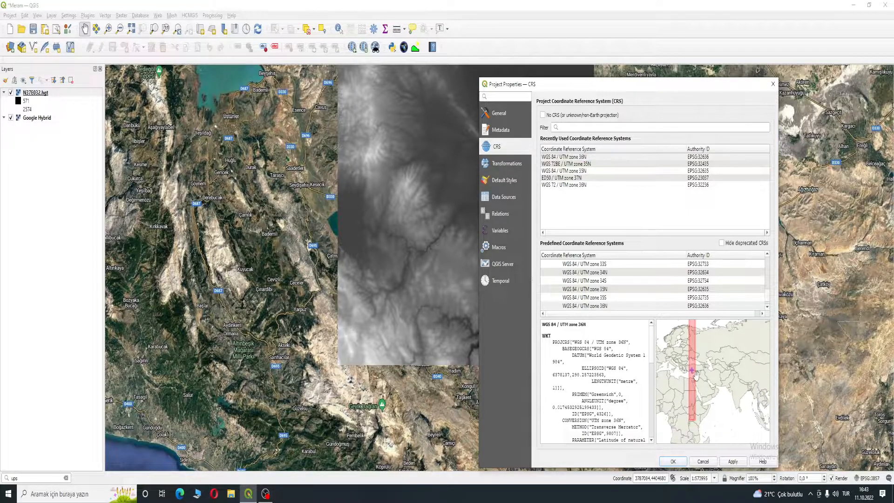
scroll(690, 362, "up", 2)
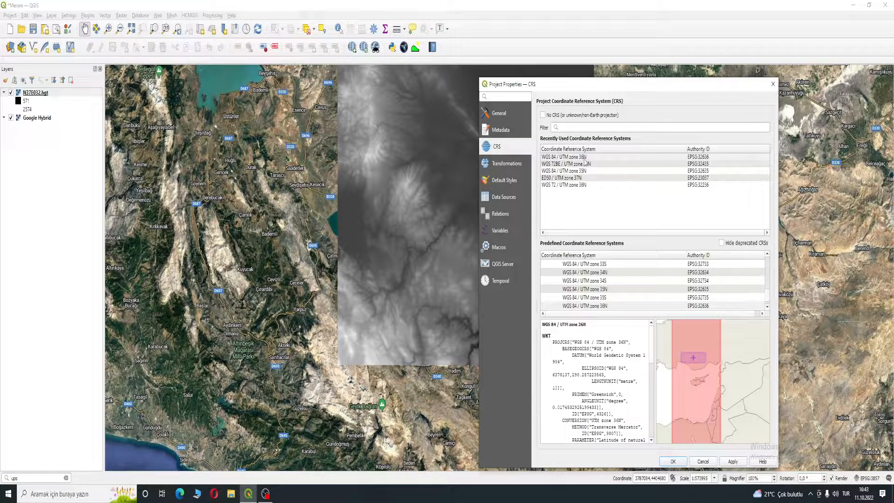
left_click_drag(654, 85, 695, 72)
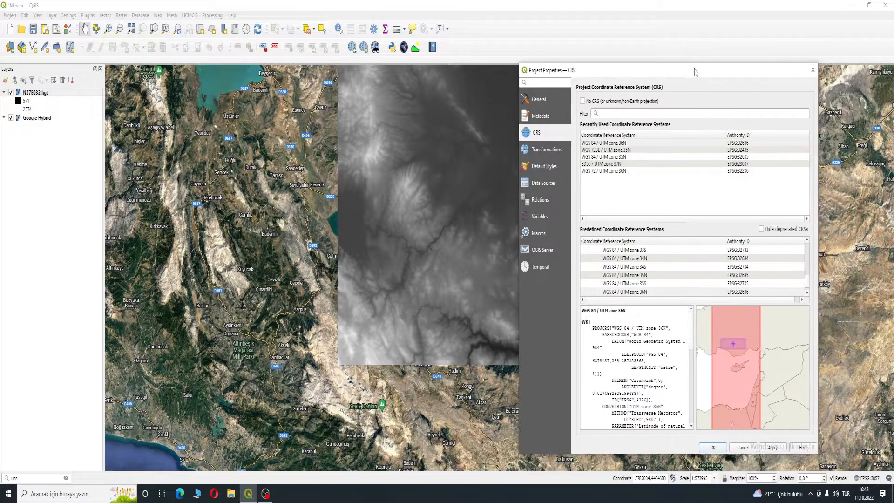
left_click(638, 143)
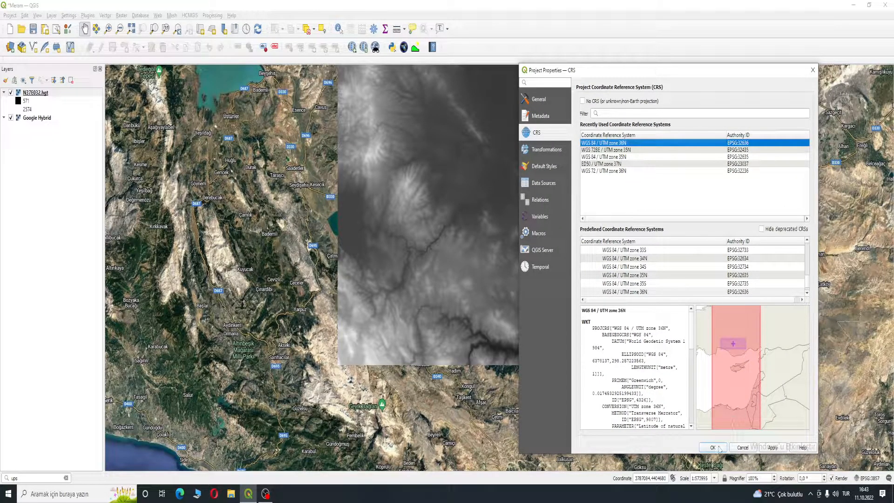
left_click(772, 447)
left_click(712, 447)
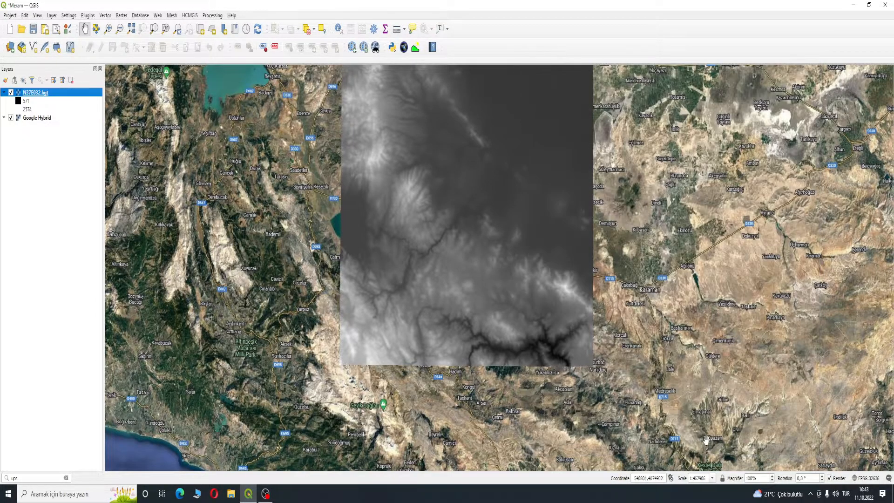
- Assign EPSG:32636 as the layer CRS of the downloaded N37E032.hgt elevation layer
left_click_drag(619, 262, 623, 288)
scroll(622, 288, "down", 1)
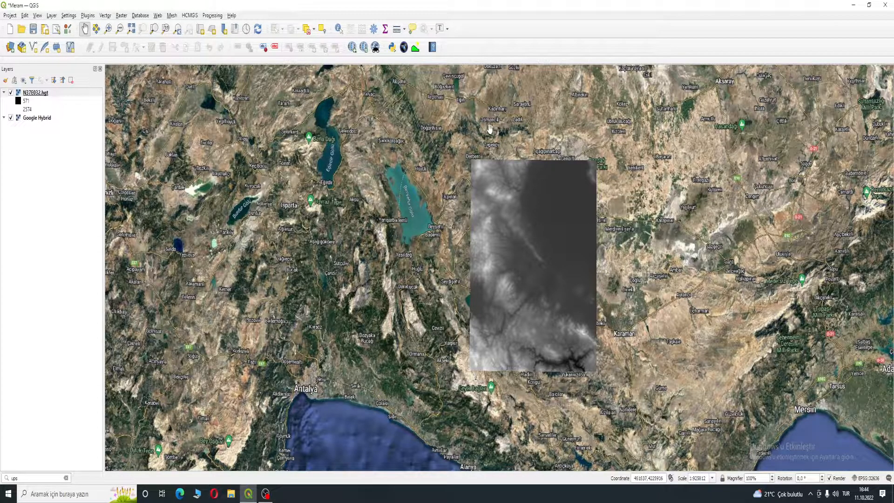
scroll(431, 209, "down", 2)
scroll(453, 204, "up", 2)
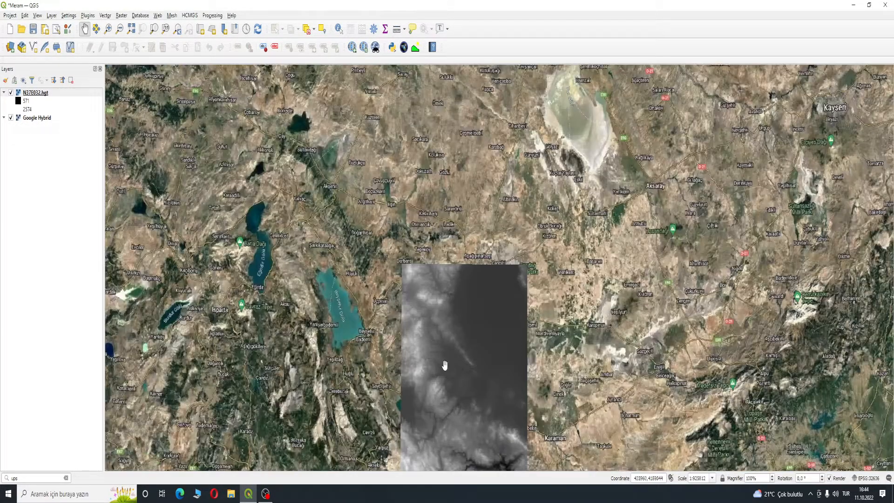
left_click_drag(439, 359, 497, 221)
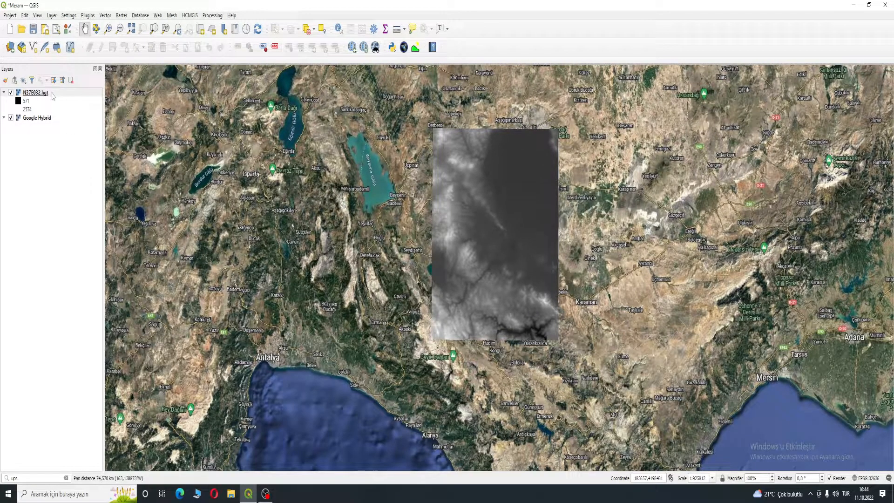
left_click(52, 95)
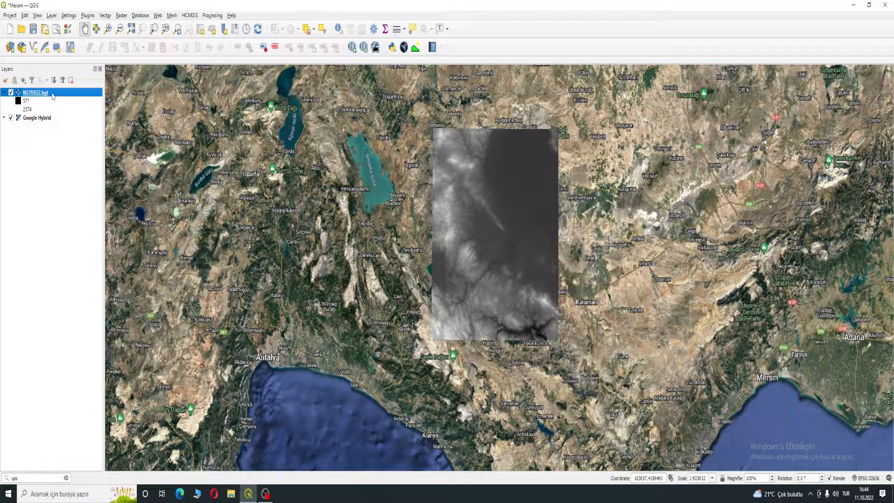
right_click(53, 95)
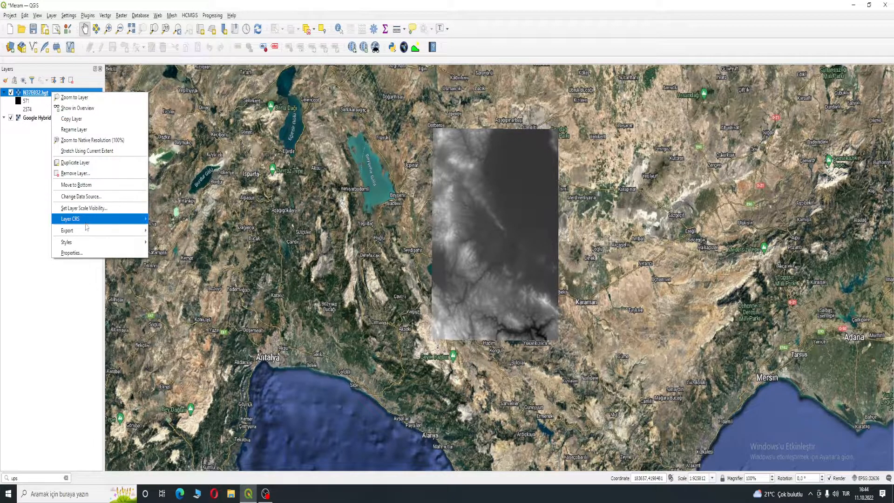
mouse_move(84, 224)
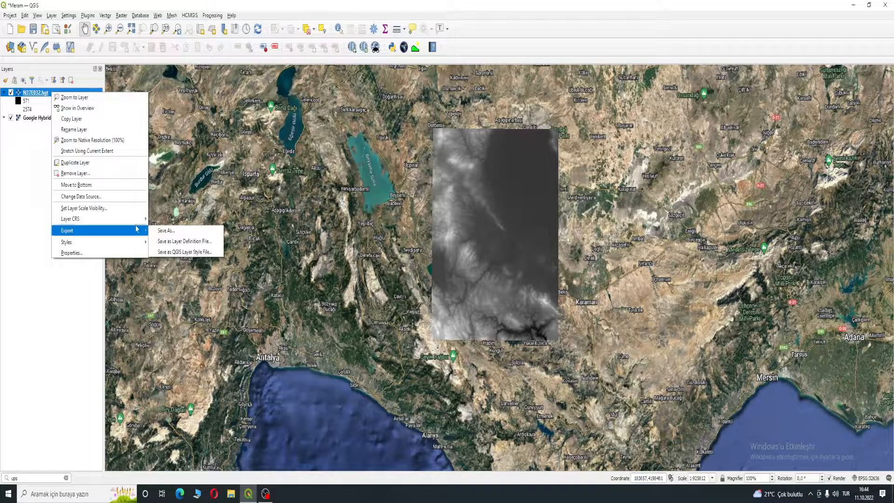
mouse_move(135, 219)
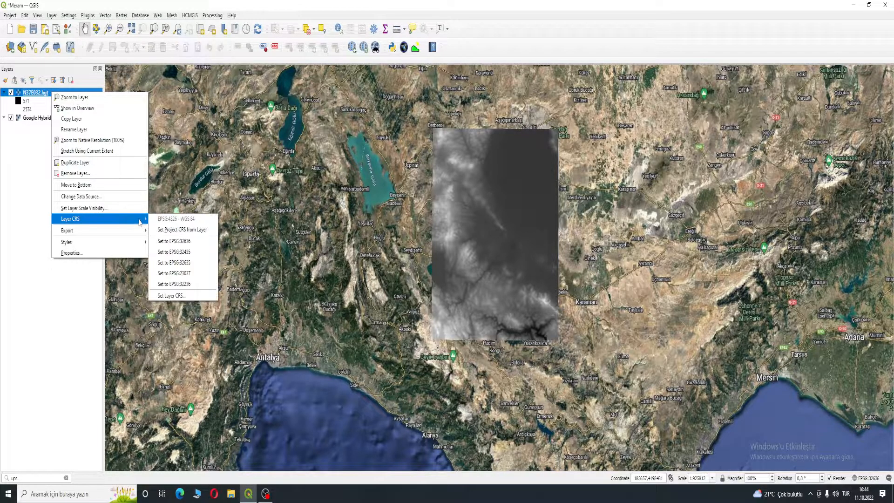
left_click(194, 242)
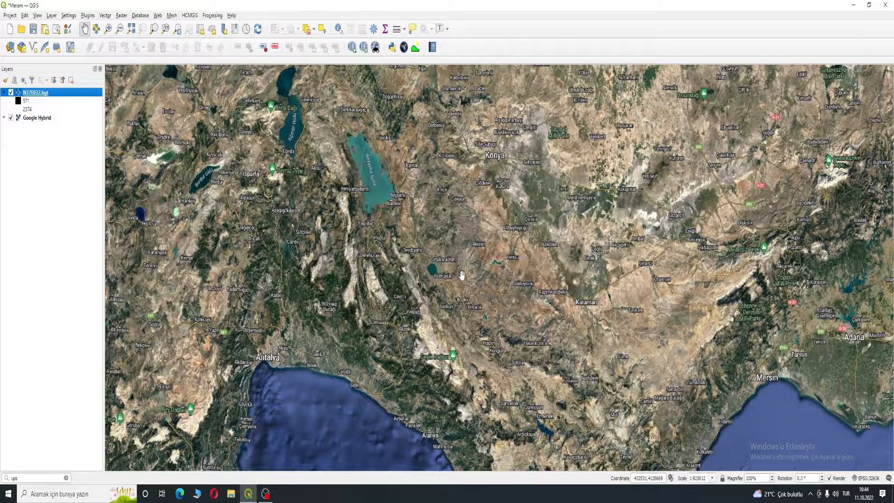
- Reproject the N37E032.hgt layer with Warp (reproject) to the project CRS EPSG:32636 - WGS 84 / UTM zone 36N
right_click(41, 93)
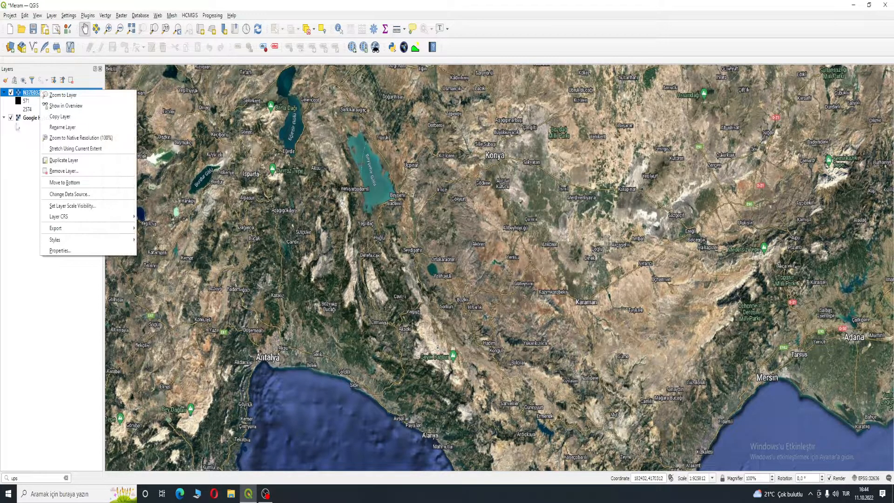
key("Escape")
left_click(105, 16)
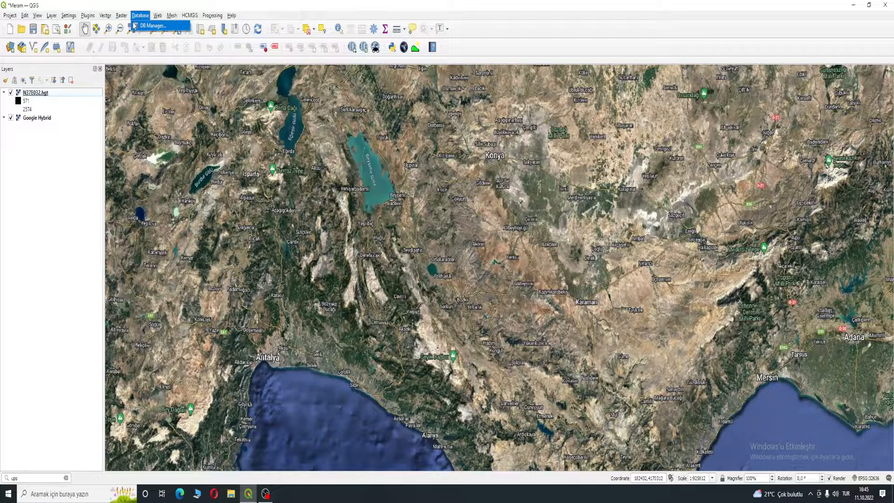
mouse_move(112, 26)
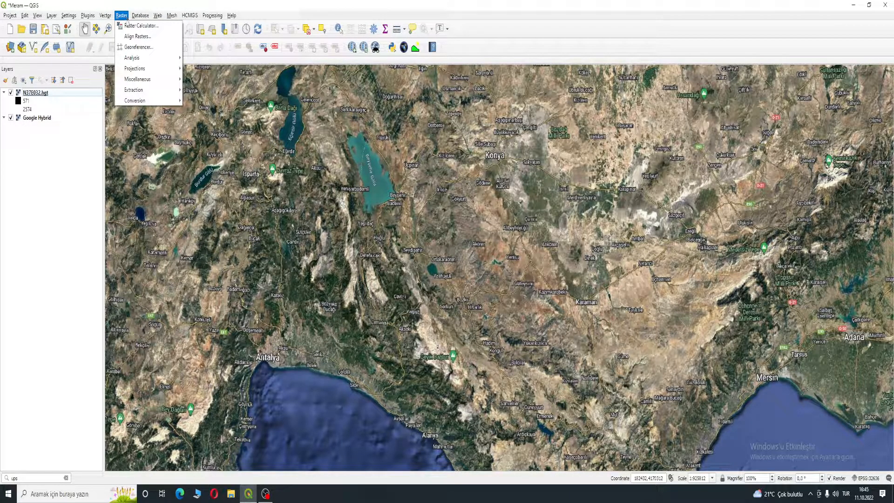
mouse_move(149, 102)
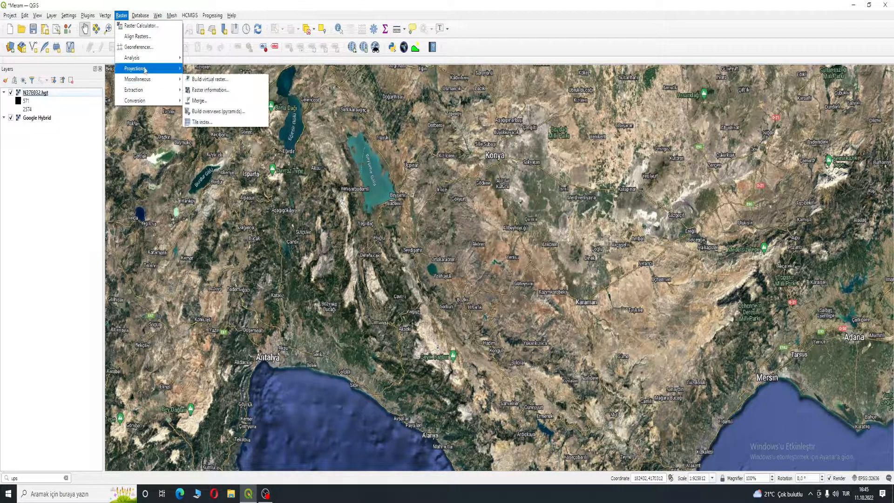
mouse_move(147, 69)
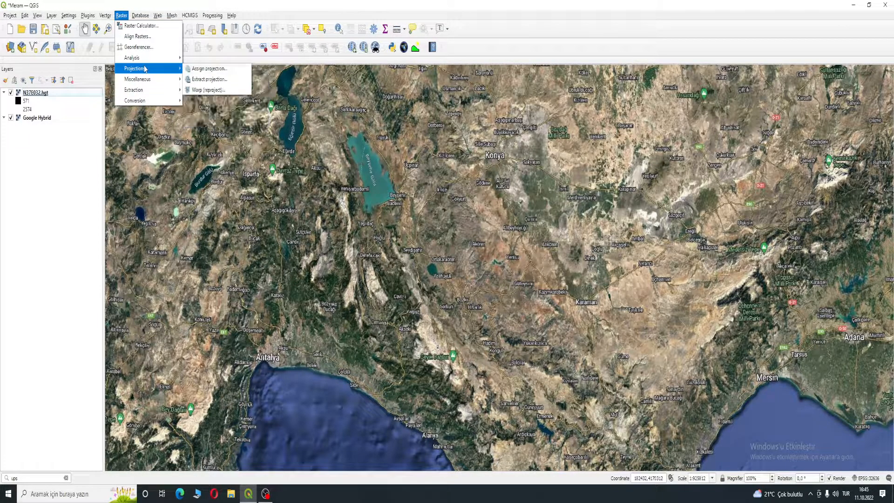
left_click(222, 91)
left_click(244, 268)
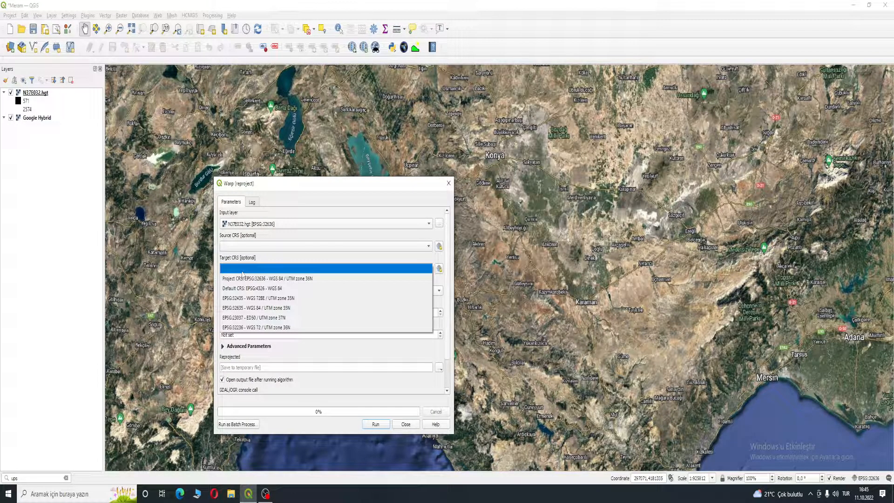
left_click(317, 279)
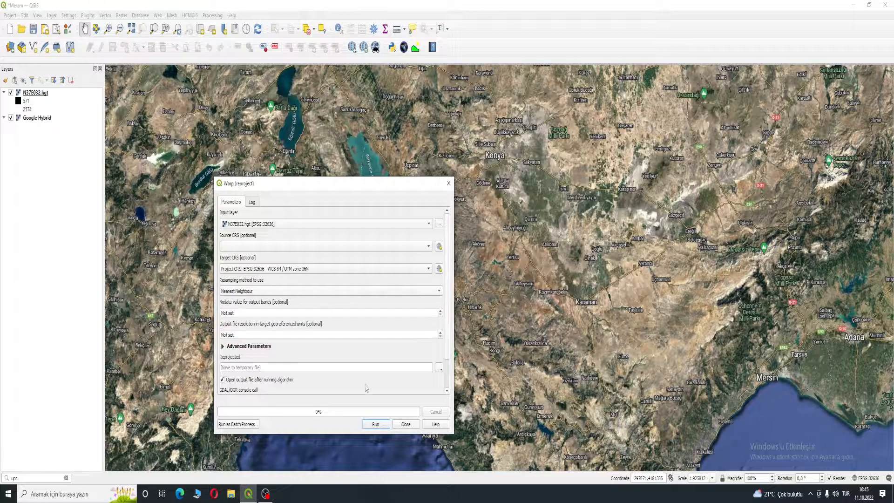
left_click(375, 424)
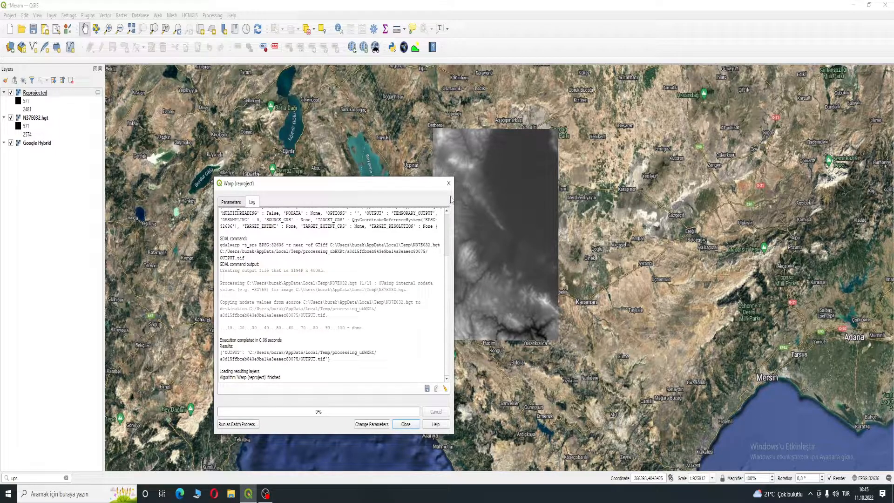
left_click(448, 183)
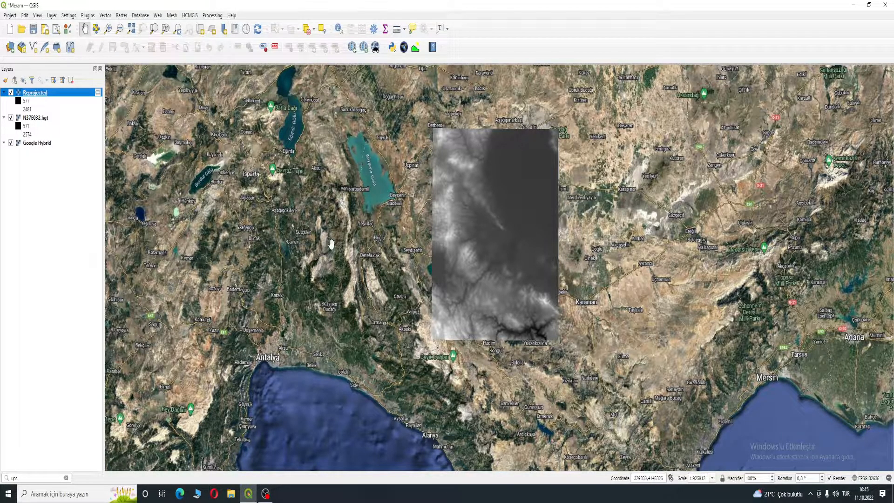
left_click(38, 476)
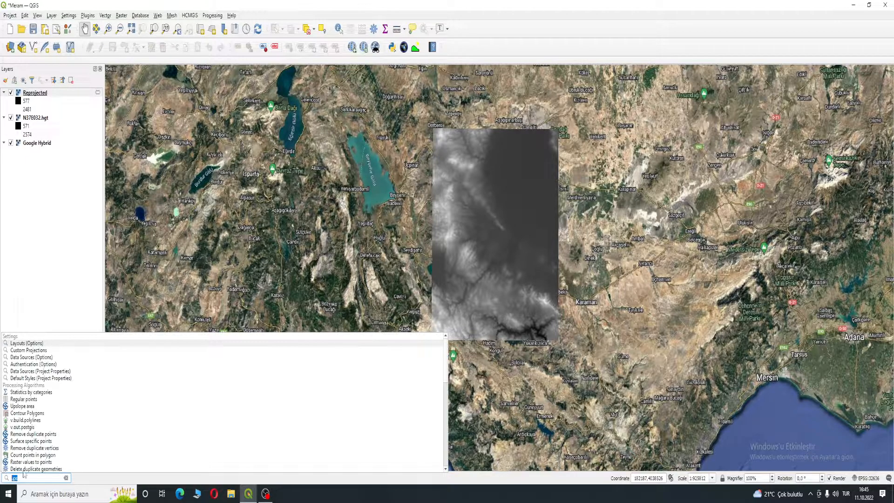
key("BackSpace")
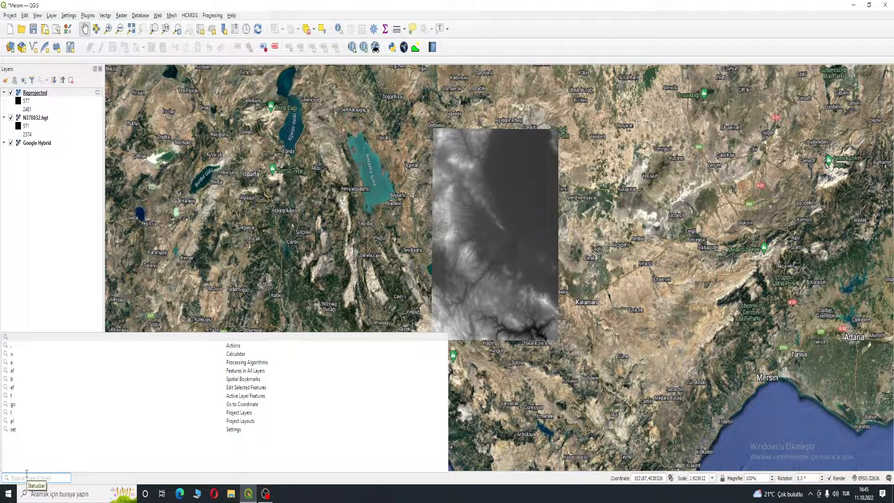
type("fill s")
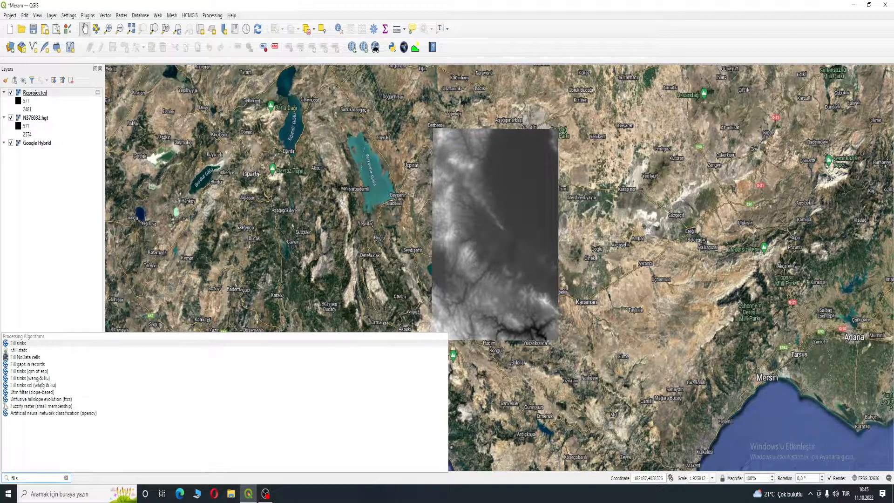
left_click(38, 378)
left_click_drag(286, 200, 538, 179)
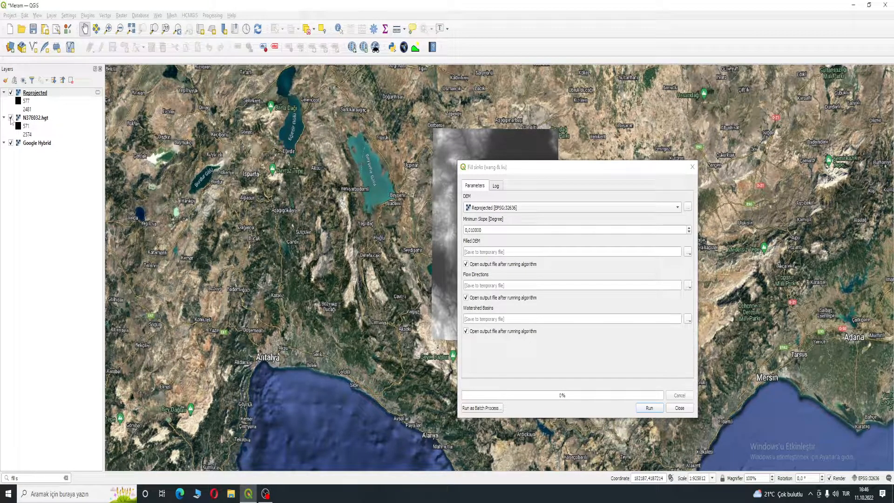
left_click(35, 93)
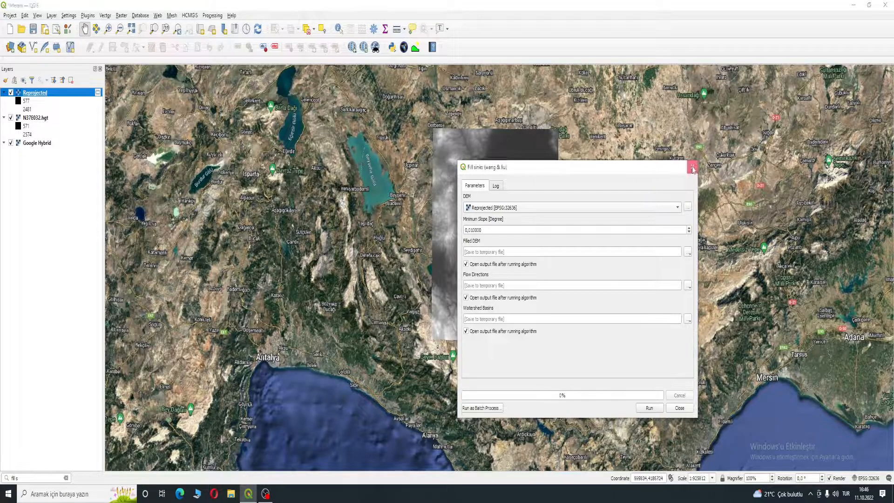
left_click(692, 166)
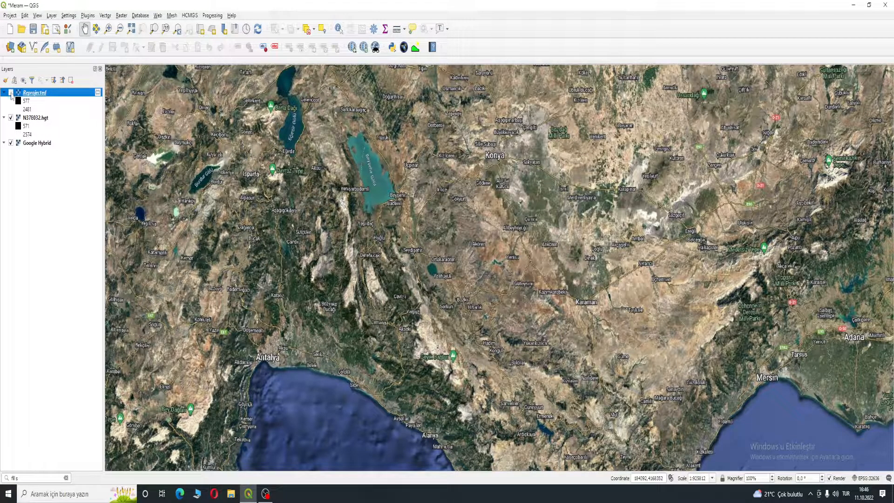
- Hide the original N37E032.hgt layer and close the layer properties window that opened
left_click(10, 118)
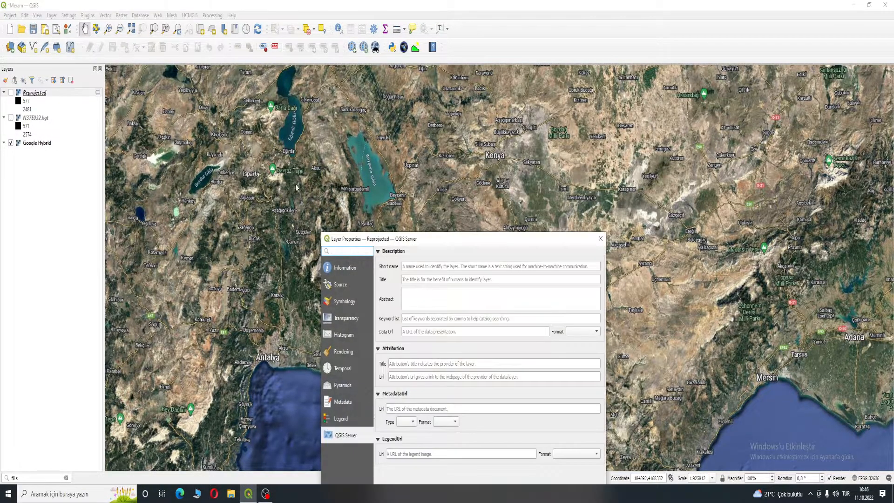
left_click(600, 239)
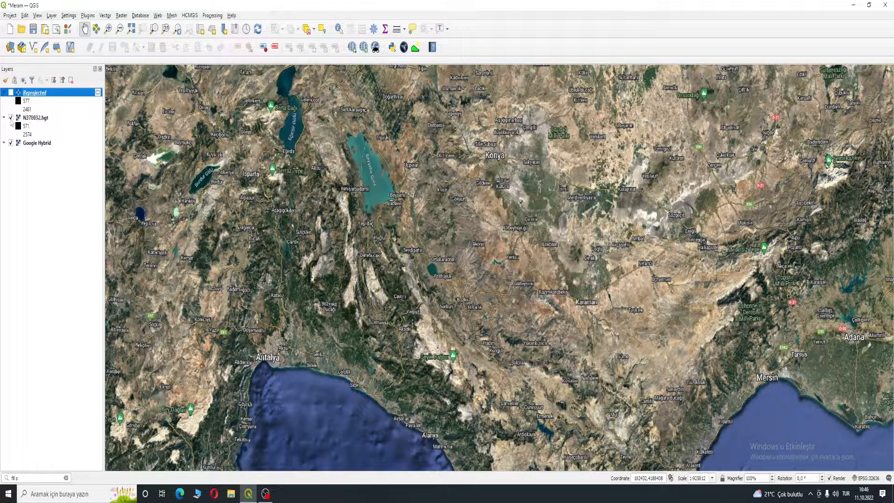
- Show the Reprojected layer and run Fill sinks (wang & liu) on it with default settings
left_click(10, 92)
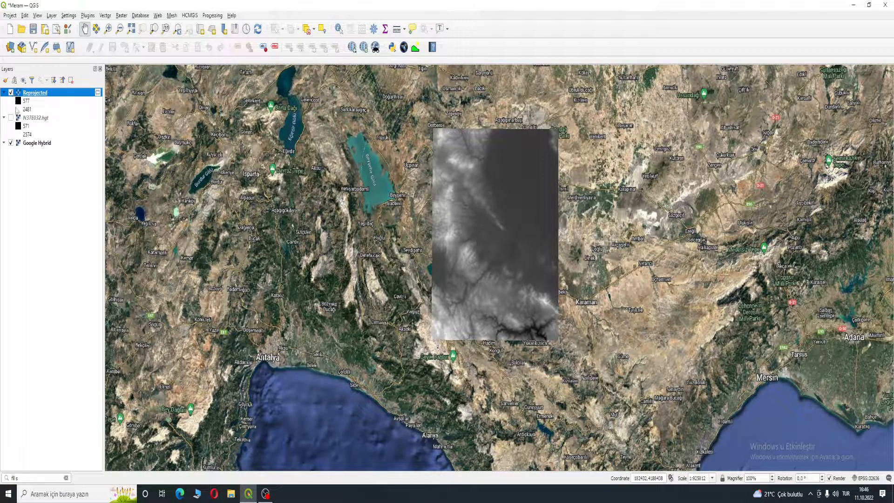
left_click(28, 478)
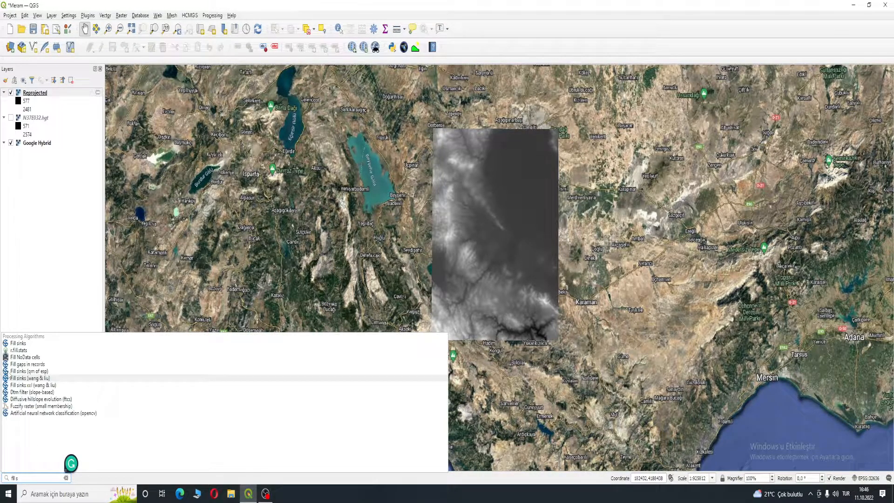
left_click(22, 379)
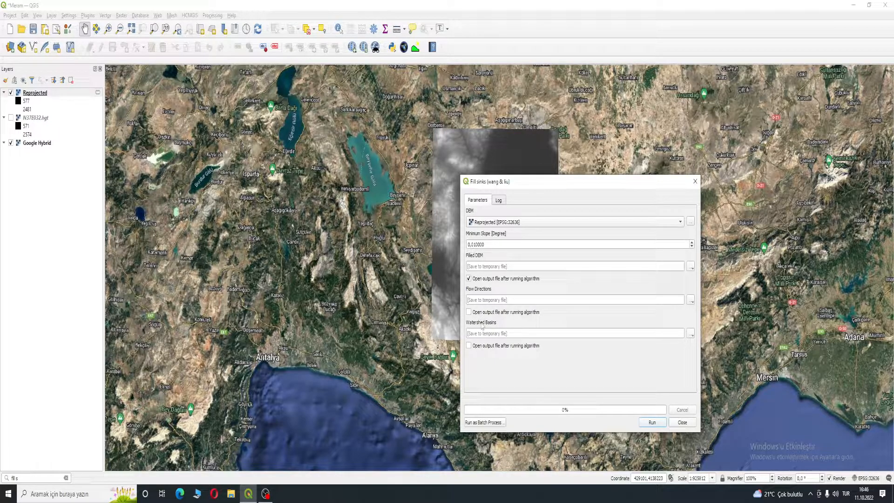
left_click(649, 423)
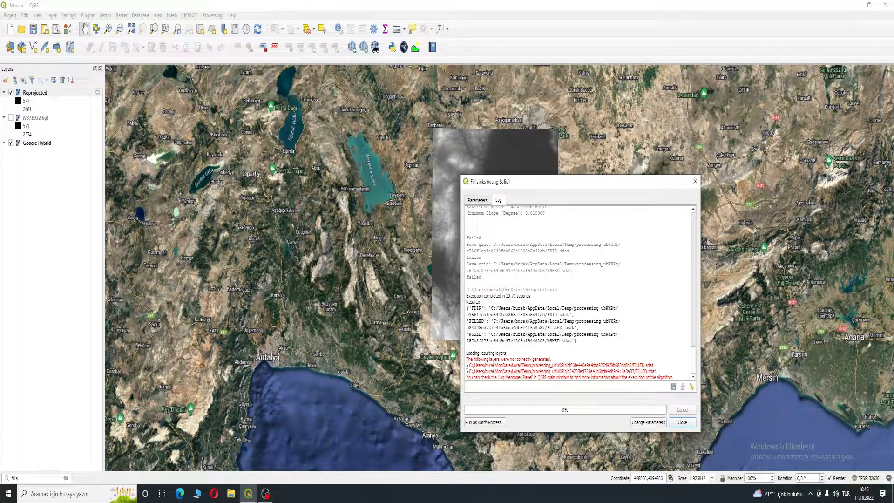
left_click(682, 422)
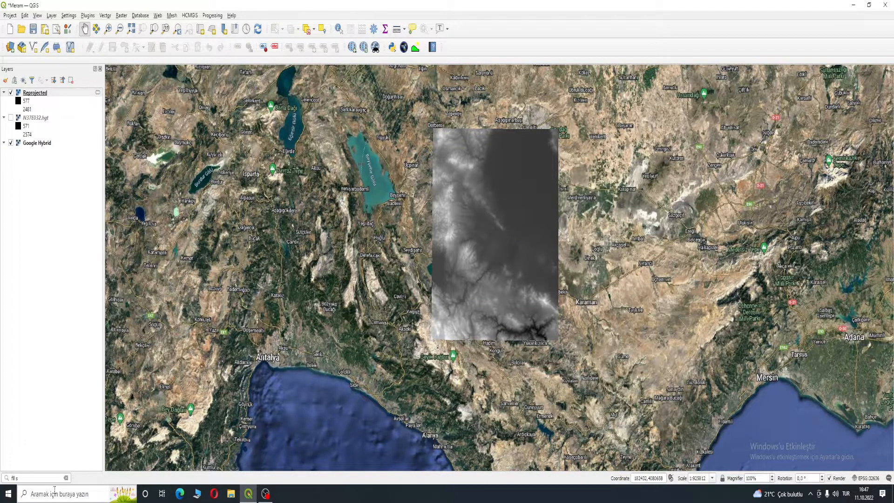
- Run Fill sinks (wang & liu) again on the Reprojected DEM and hide the Reprojected layer
left_click(39, 477)
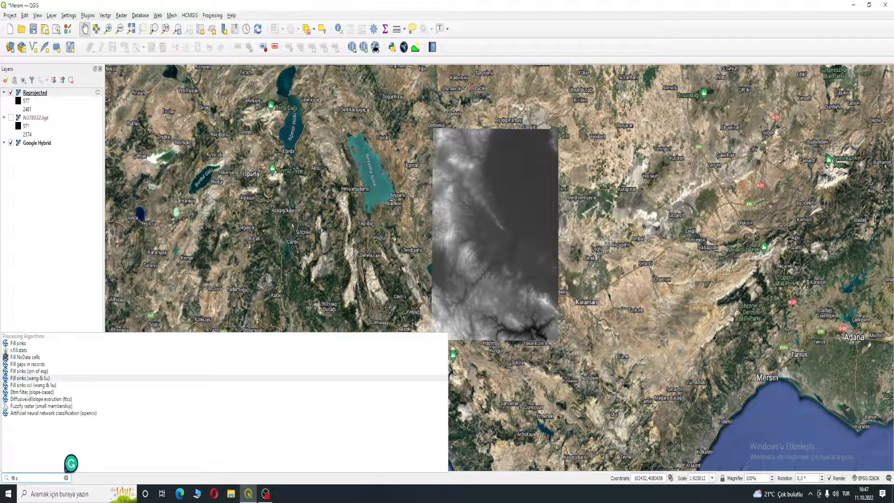
left_click(40, 378)
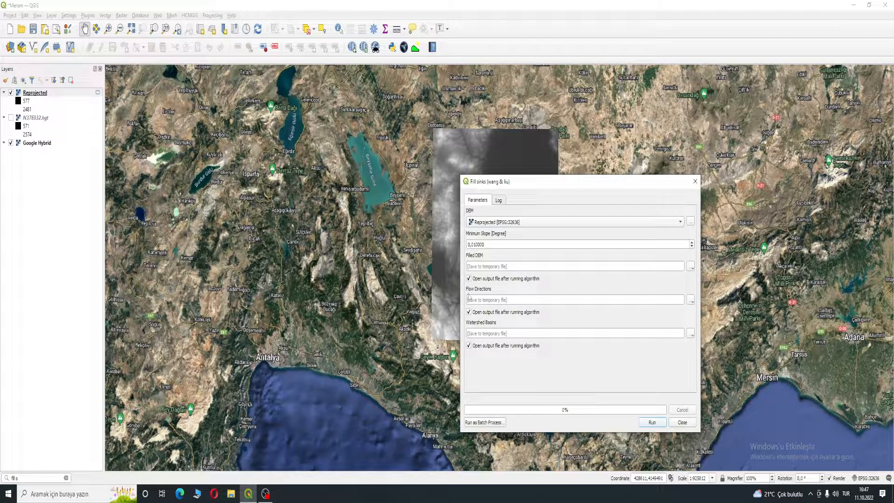
left_click(652, 422)
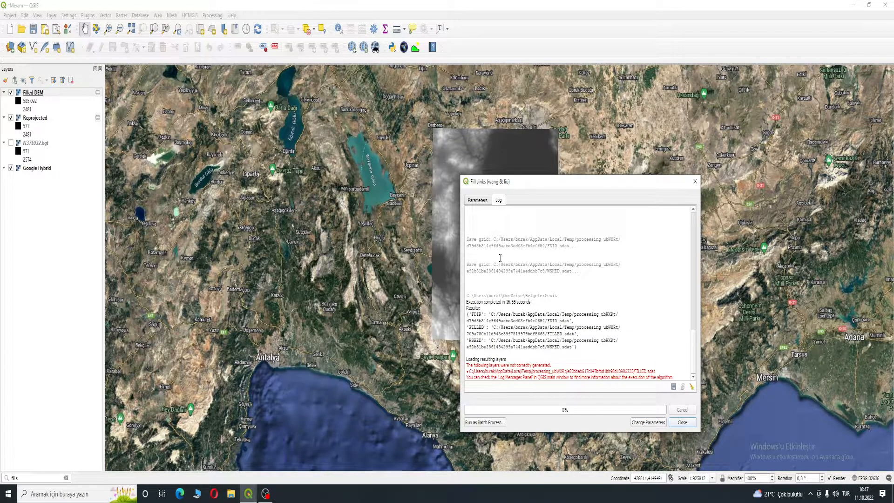
left_click(673, 421)
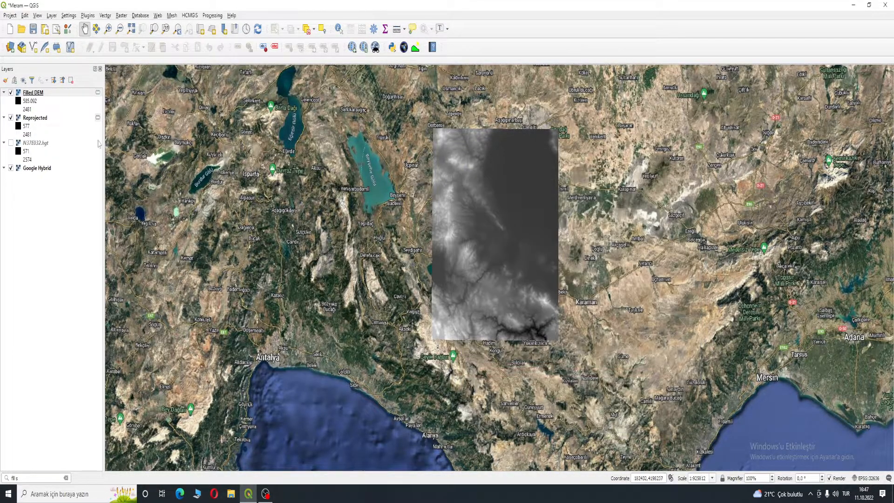
left_click(10, 118)
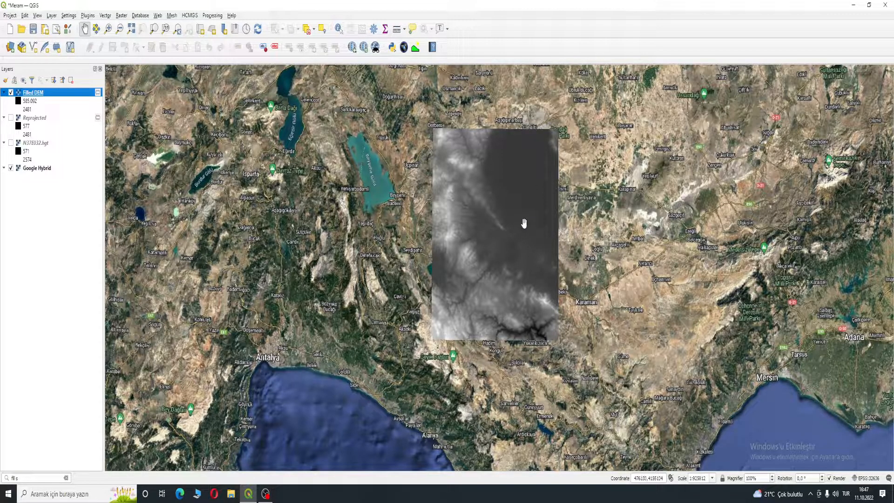
- Run the Strahler order tool with the Filled DEM layer as elevation input
left_click(10, 478)
type("strahl")
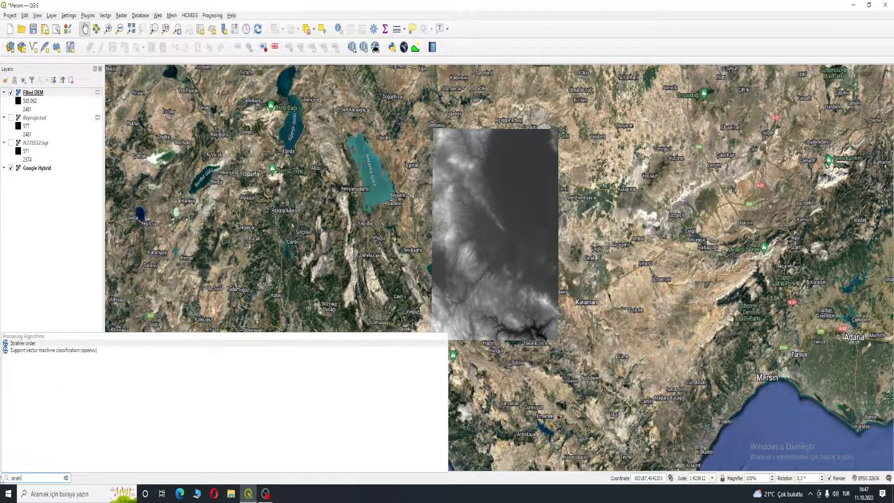
type("er")
left_click(23, 347)
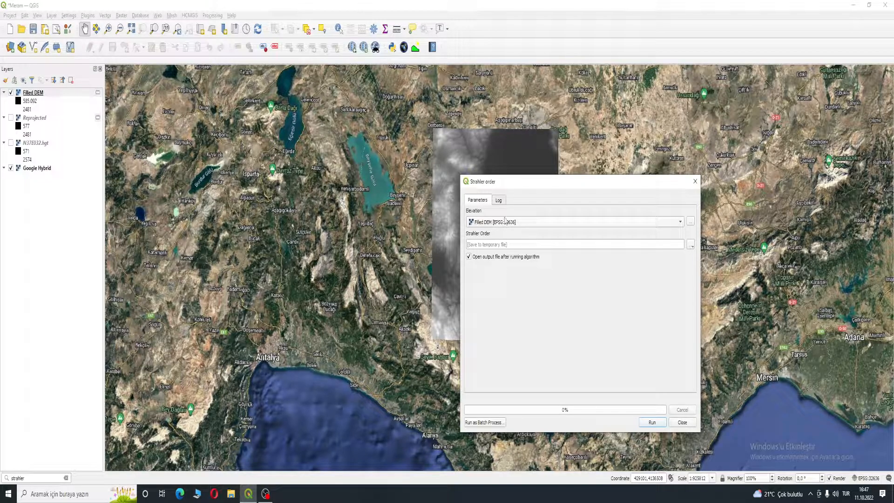
left_click(651, 423)
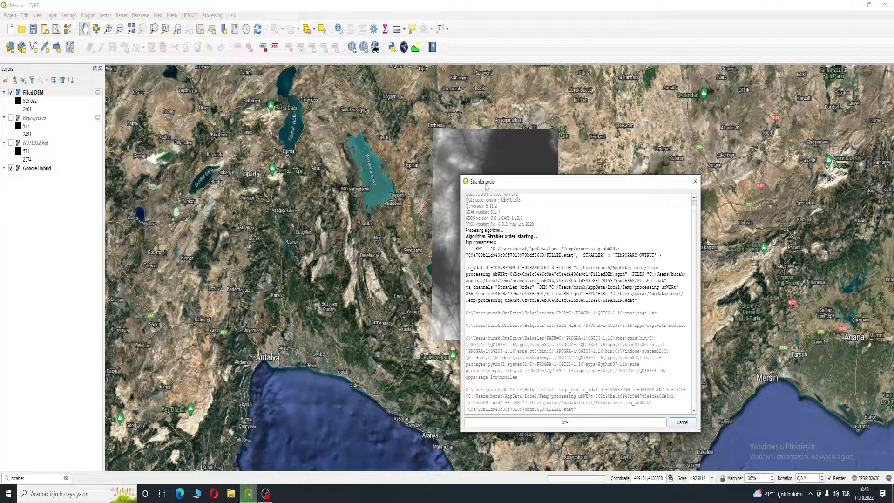
left_click_drag(518, 185, 479, 168)
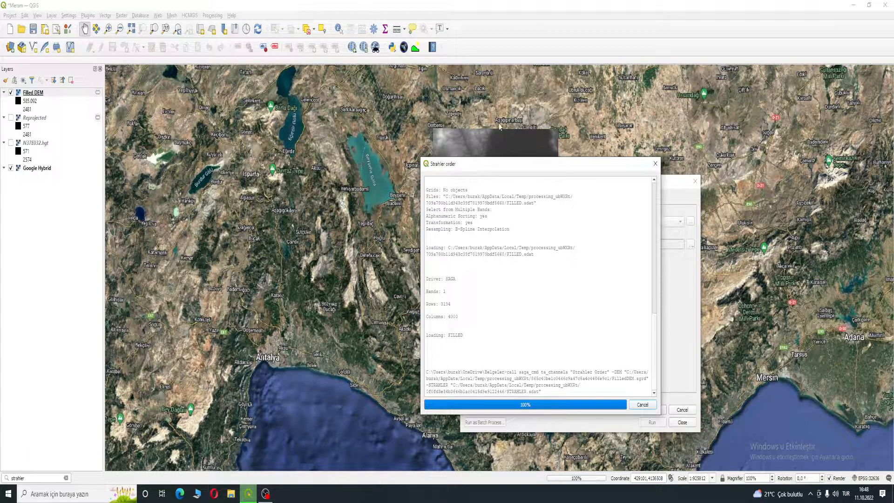
left_click(695, 181)
- Hide the Filled DEM and Strahler Order layers
scroll(515, 240, "up", 3)
left_click_drag(515, 239, 529, 222)
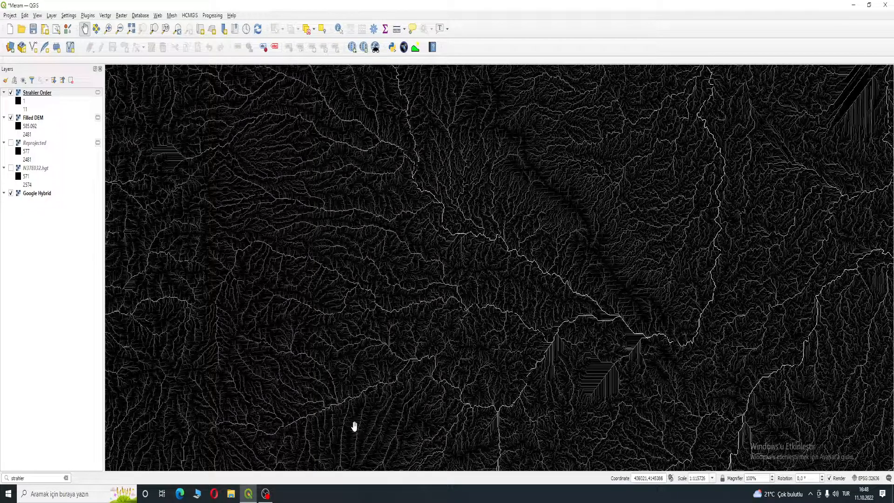
left_click_drag(709, 242, 271, 201)
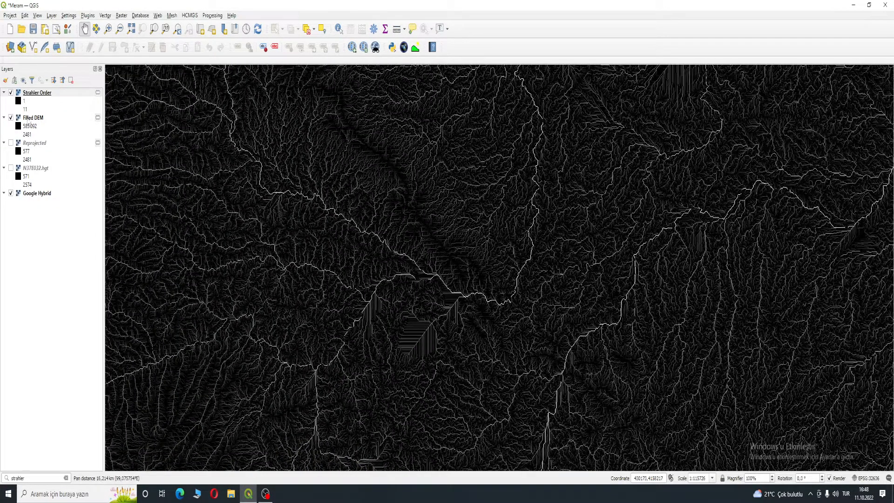
left_click(11, 119)
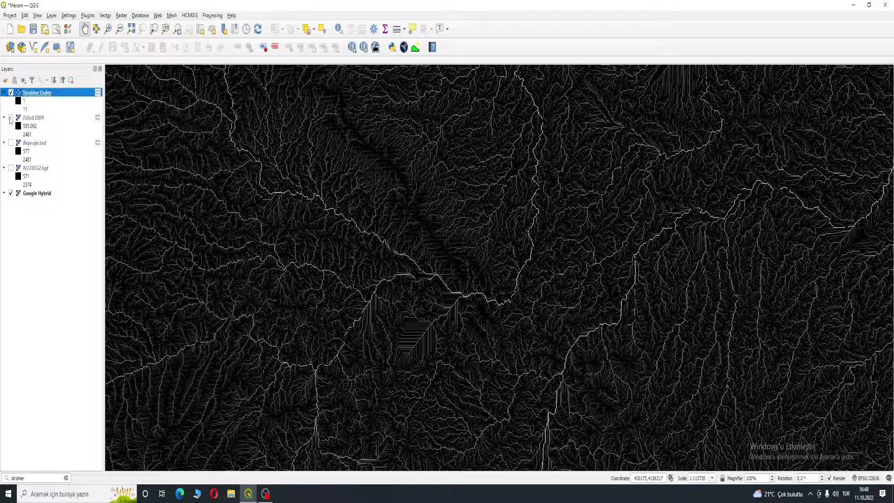
left_click(10, 93)
- Examine the Meram area west of Konya, toggling the Strahler Order layer against the imagery
scroll(507, 243, "down", 4)
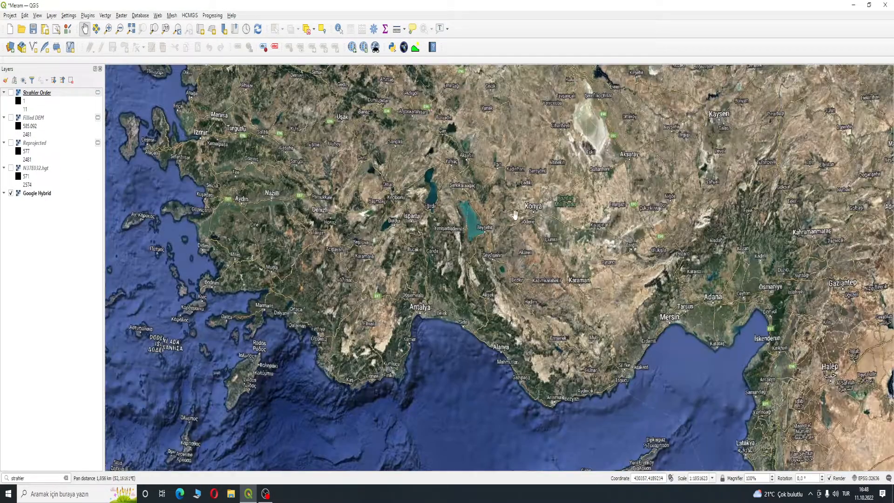
scroll(515, 214, "up", 3)
left_click_drag(511, 396, 527, 324)
scroll(553, 258, "up", 1)
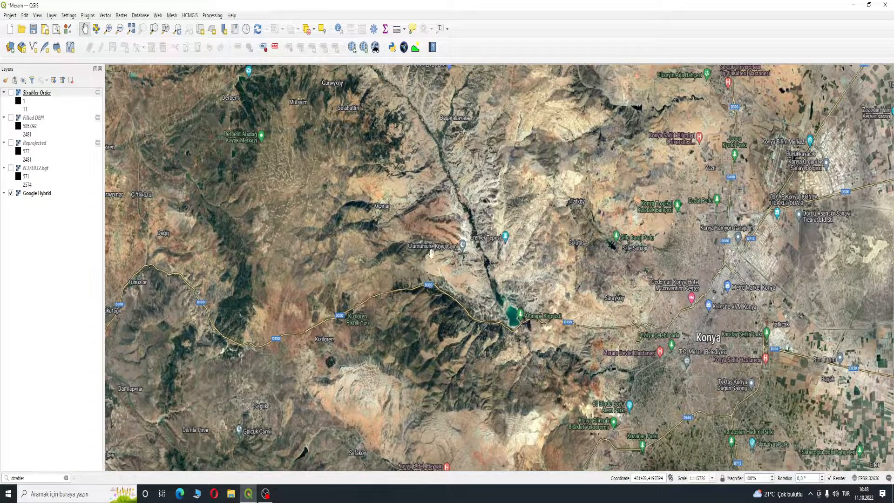
left_click(12, 93)
left_click(12, 93)
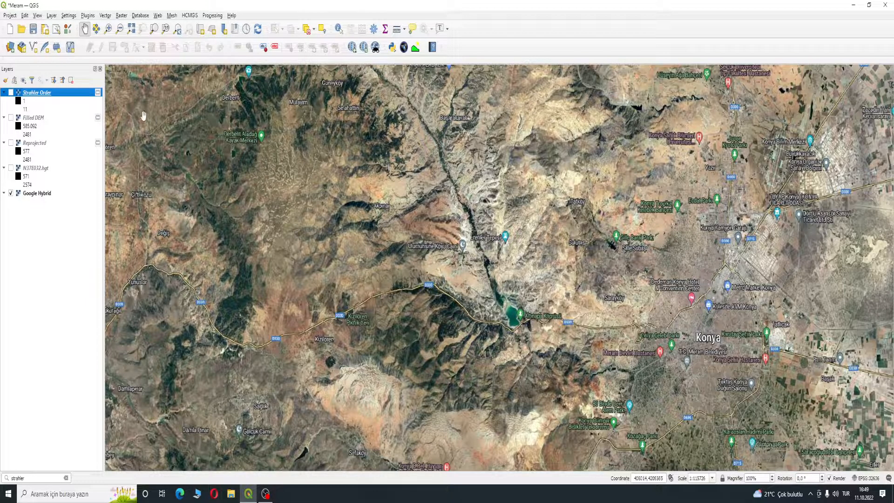
left_click(11, 93)
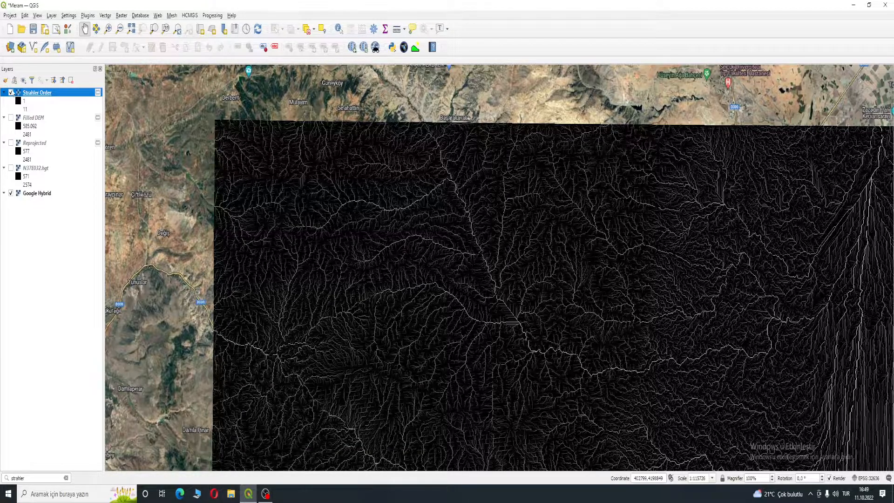
left_click(10, 92)
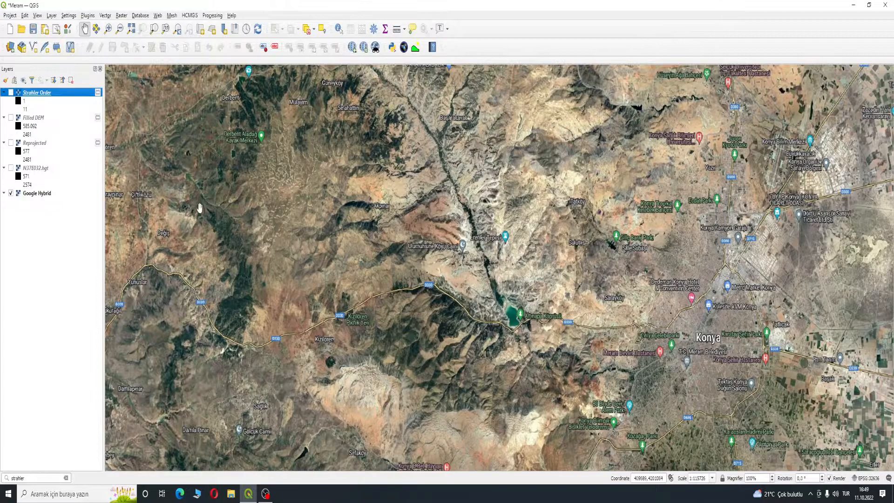
- Zoom to the Altınapa Dam outlet and show the Strahler Order layer over it
scroll(565, 353, "up", 2)
left_click_drag(407, 233, 463, 248)
scroll(446, 257, "up", 2)
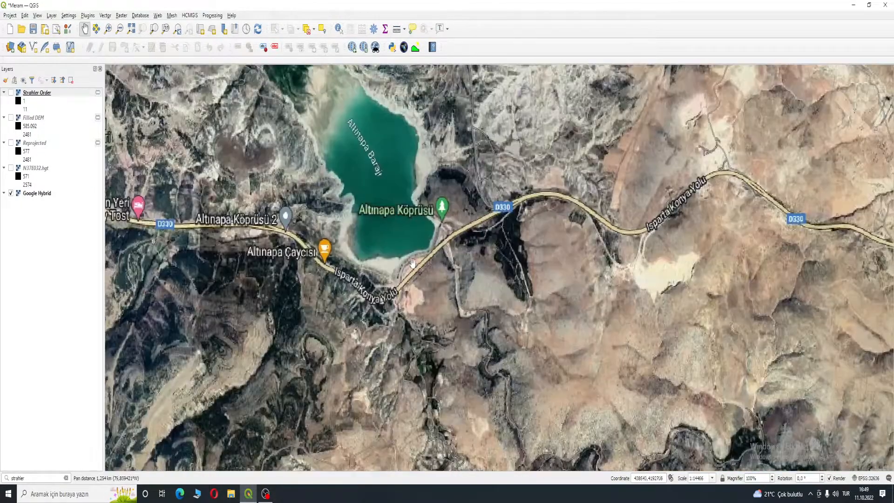
left_click_drag(395, 231, 425, 243)
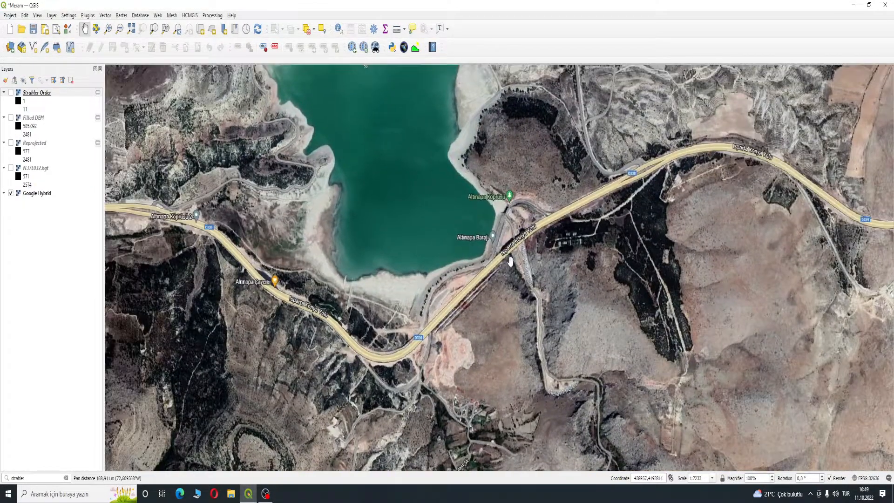
scroll(509, 255, "up", 1)
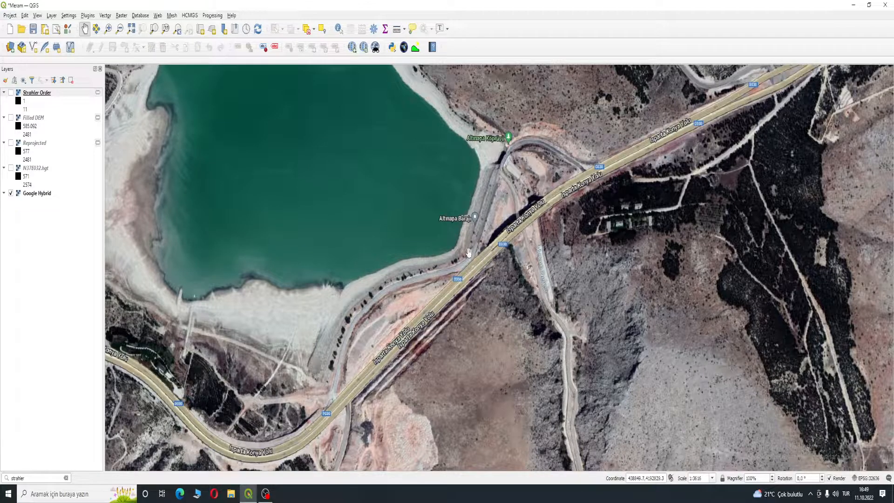
left_click(10, 93)
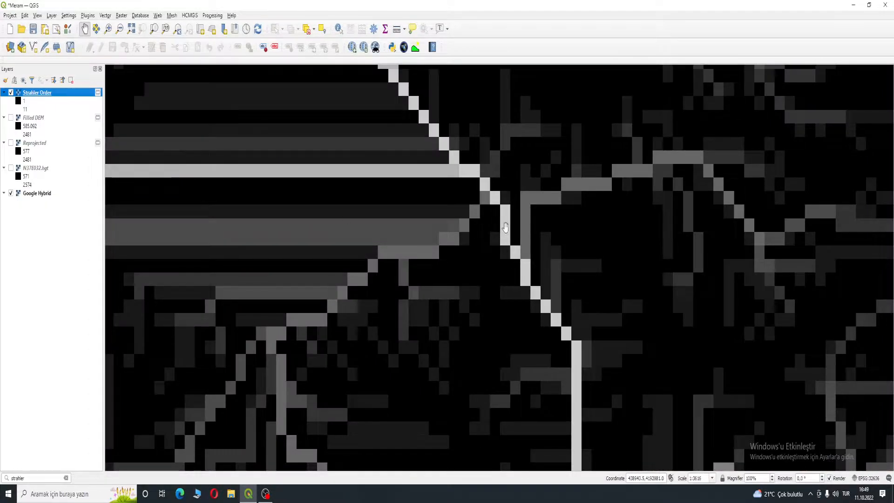
scroll(497, 228, "down", 1)
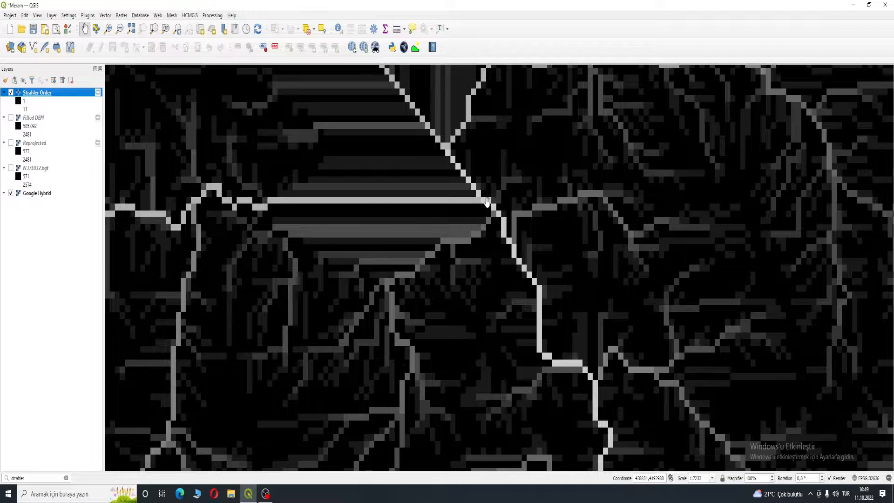
- Copy the map-CRS coordinate of the stream cell at the dam outlet and open it in Notepad++
right_click(488, 204)
mouse_move(501, 212)
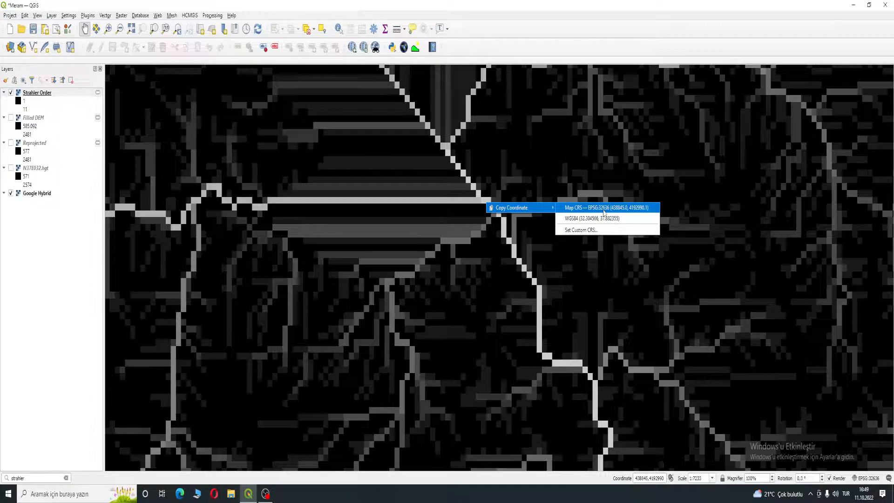
left_click(102, 499)
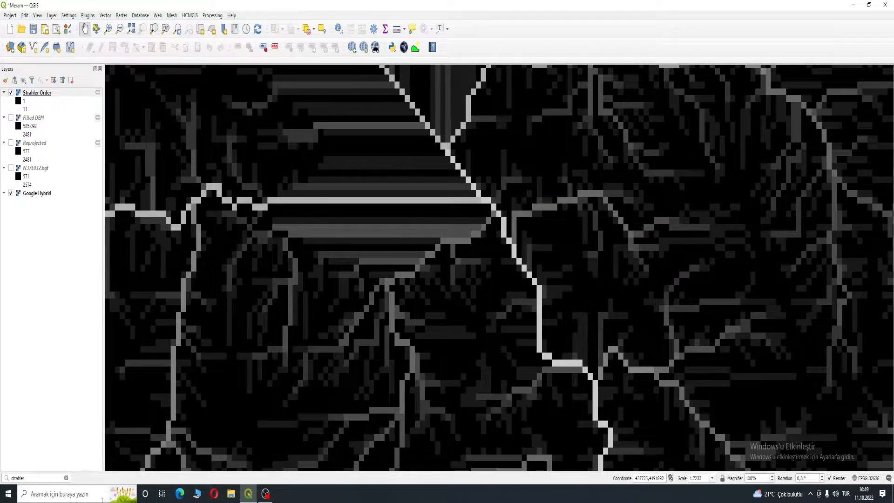
type("noite")
key("BackSpace")
key("BackSpace")
key("BackSpace")
type("te")
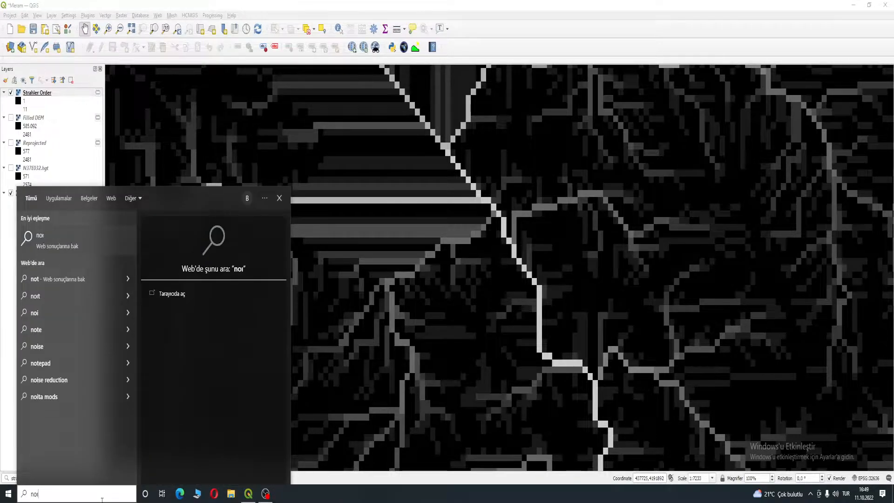
key("Return")
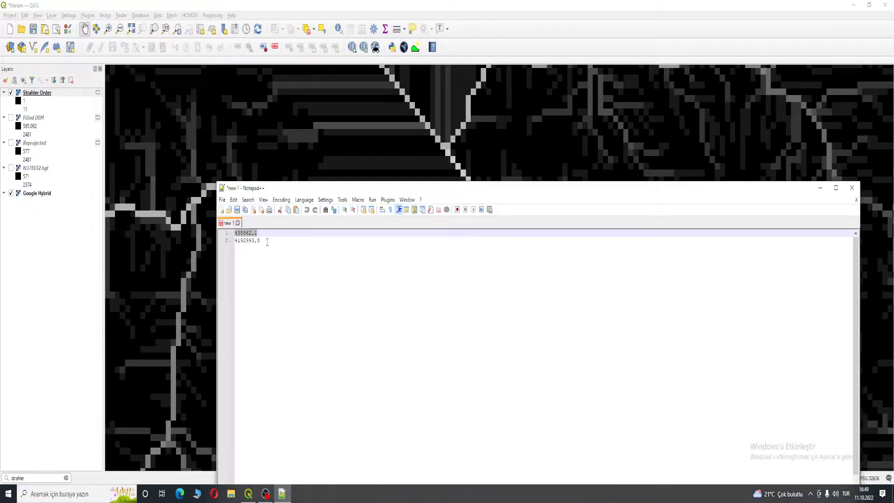
left_click(307, 265)
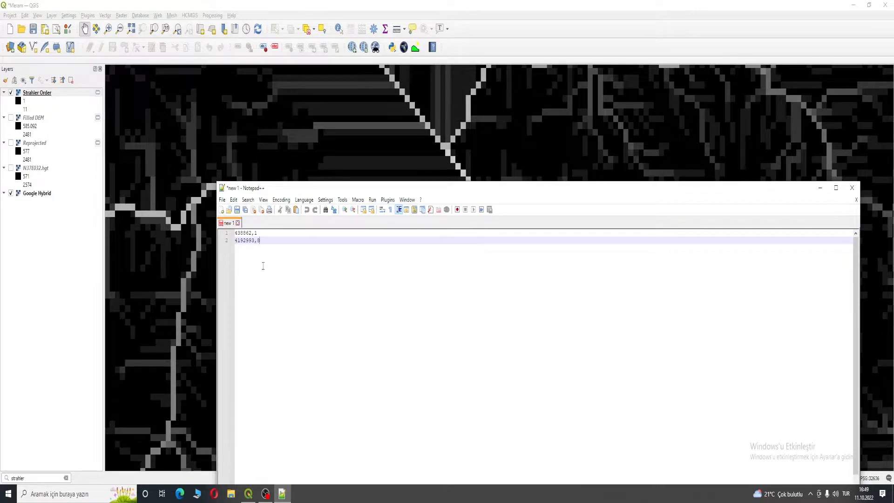
- Return to the map and open the Upslope Area tool from the processing search
left_click(74, 283)
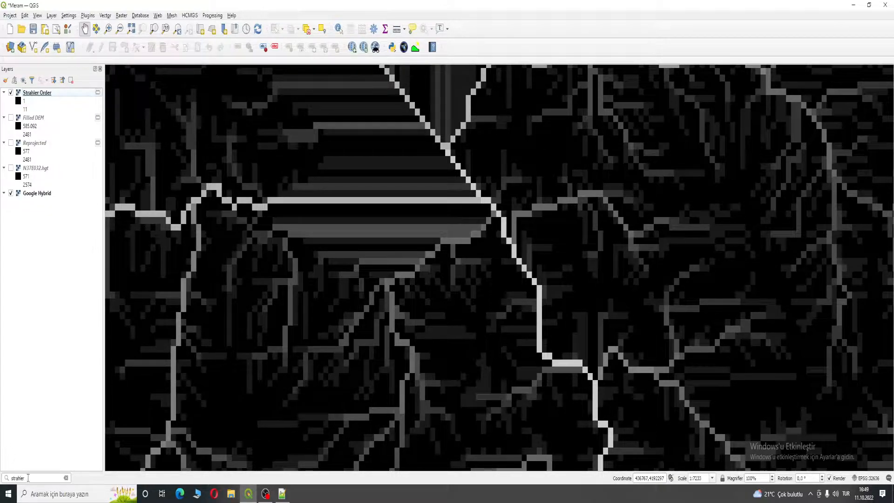
left_click(28, 478)
type("upl")
type("slope")
left_click(29, 342)
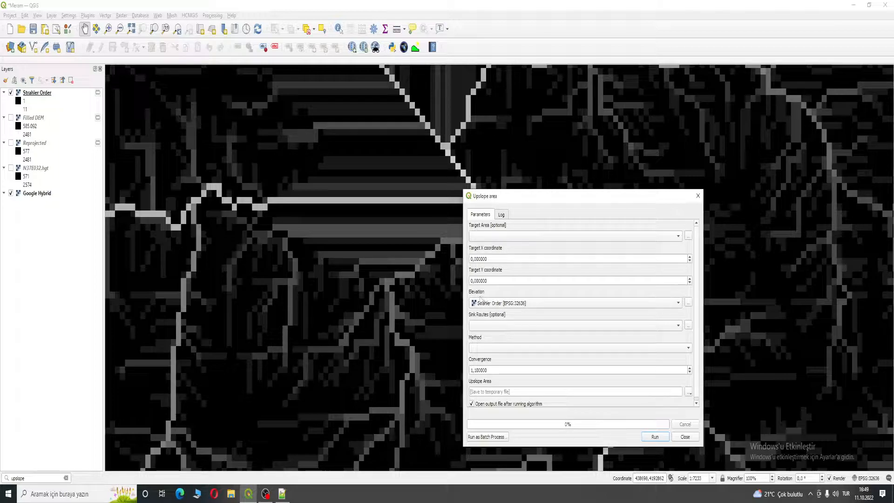
- Set the Upslope Area elevation input to the Filled DEM layer
left_click(494, 302)
left_click(496, 265)
left_click(499, 304)
left_click(490, 300)
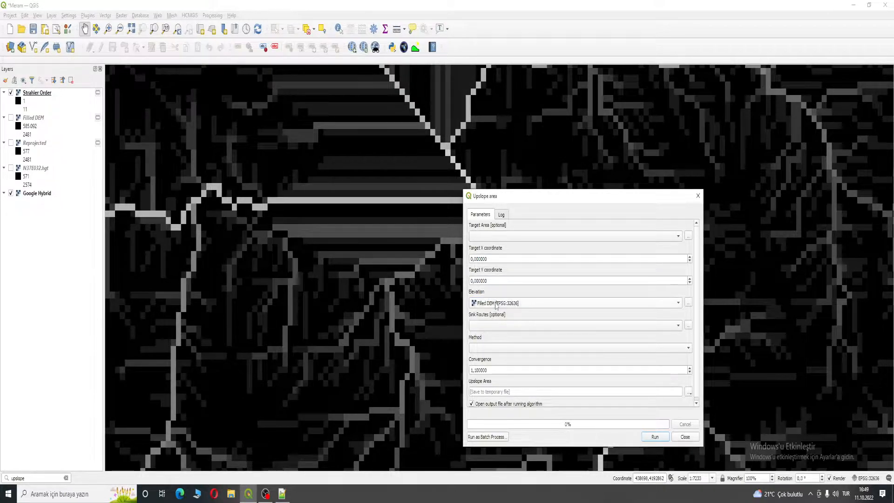
left_click(498, 306)
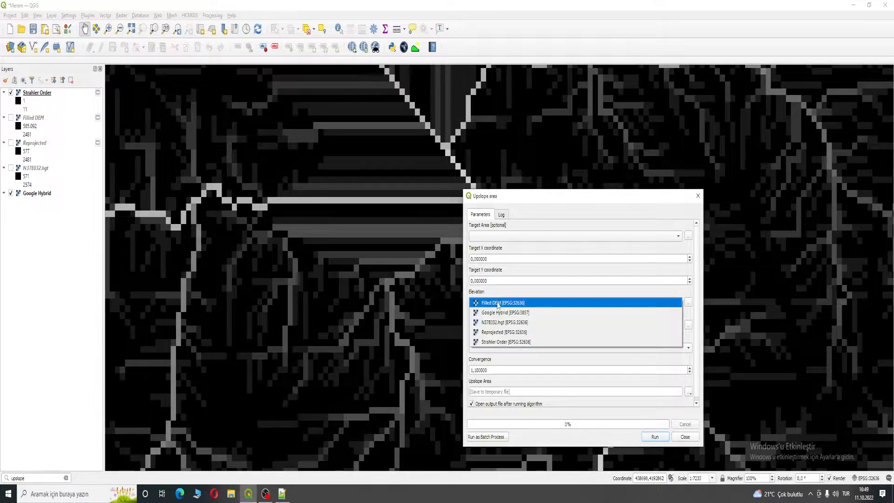
left_click(503, 300)
left_click(499, 302)
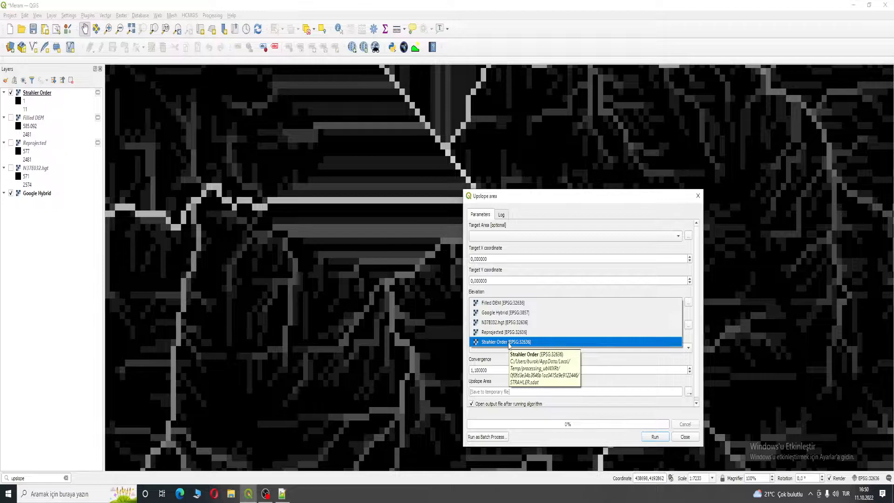
left_click(487, 359)
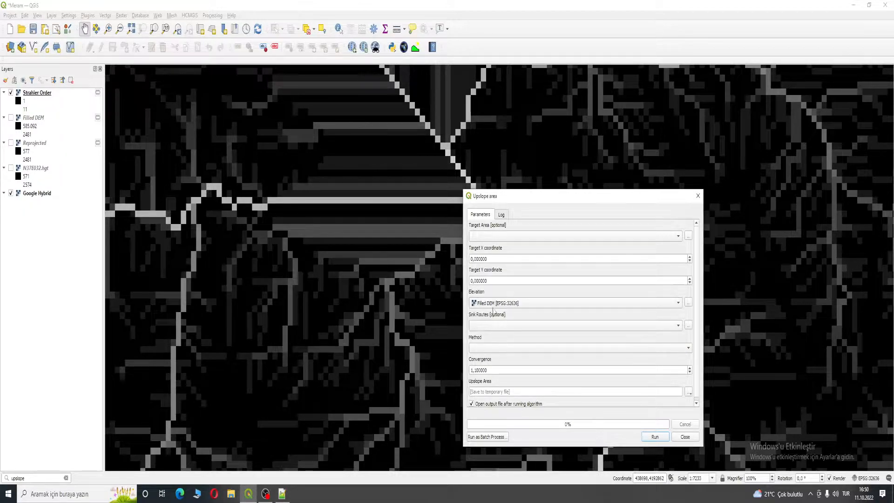
left_click(494, 306)
left_click(494, 305)
- Copy the outlet's X coordinate from Notepad++ into the Target X coordinate as 438862,1
left_click(282, 494)
left_click_drag(265, 232, 223, 232)
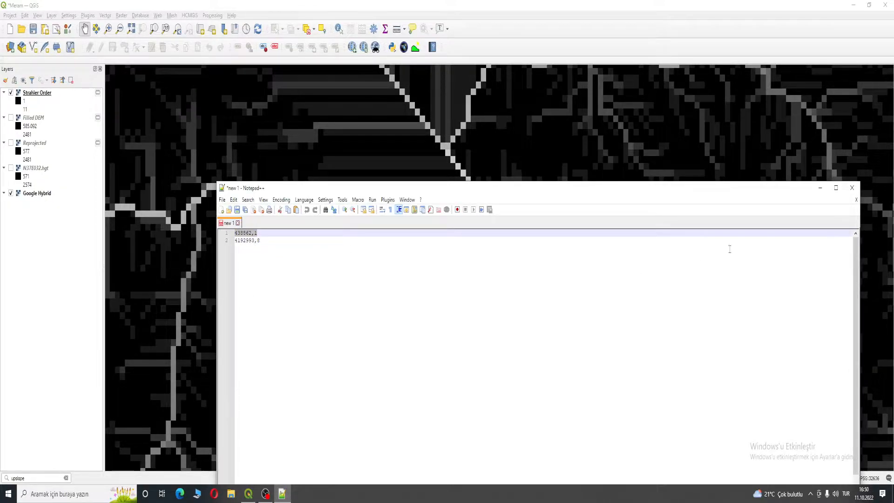
key("ctrl+c")
left_click(820, 187)
double_click(480, 259)
key("ctrl+v")
- Copy the outlet's Y coordinate from Notepad++ into the Target Y coordinate as 4192993,8
key("alt+Tab")
left_click_drag(265, 240, 234, 240)
left_click(819, 188)
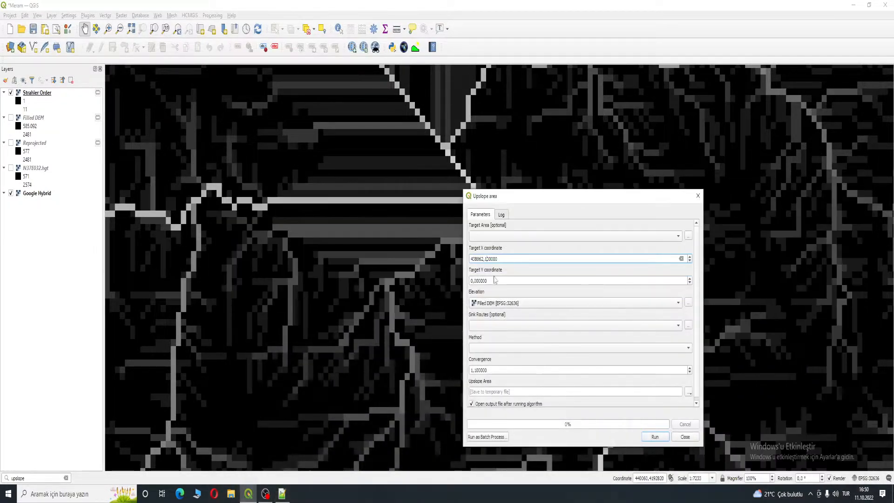
triple_click(492, 280)
key("ctrl+v")
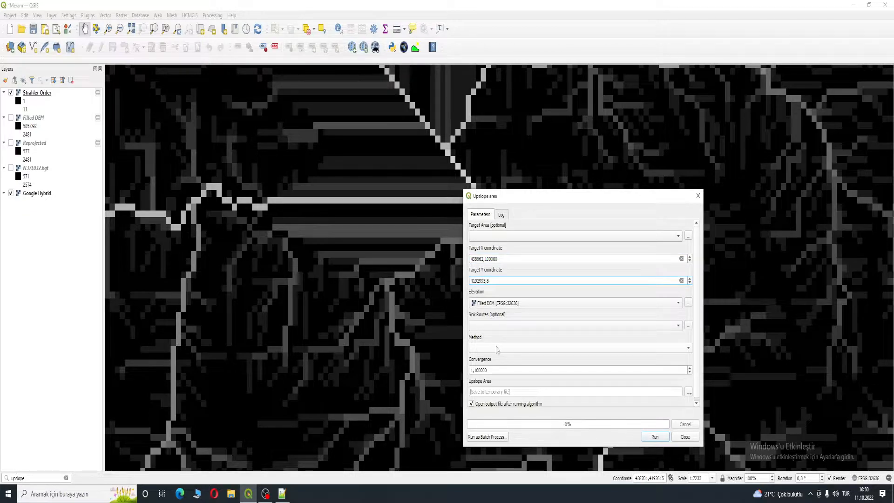
- Set the method to Deterministic 8, run the Upslope Area calculation and close the dialog
left_click(494, 347)
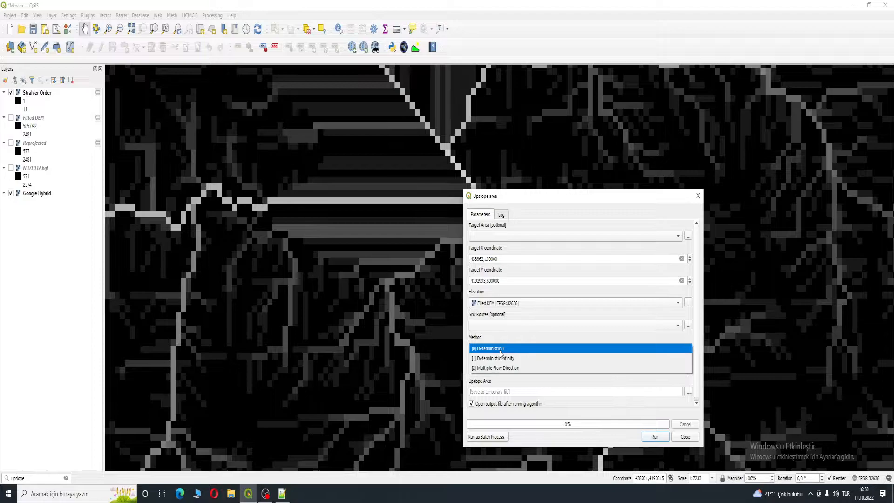
left_click(501, 350)
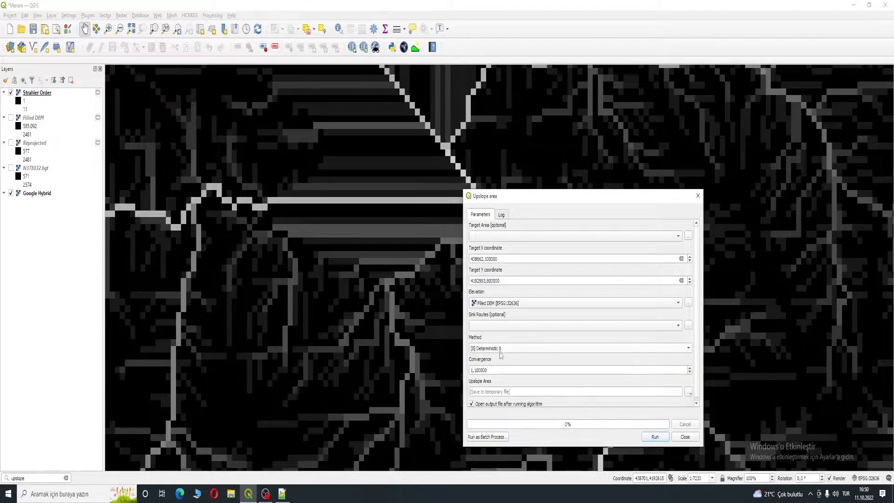
left_click(655, 436)
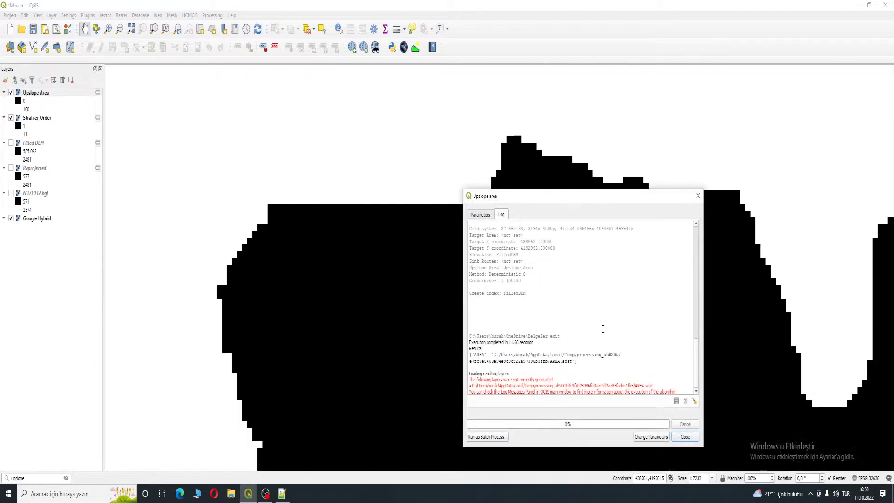
left_click(675, 438)
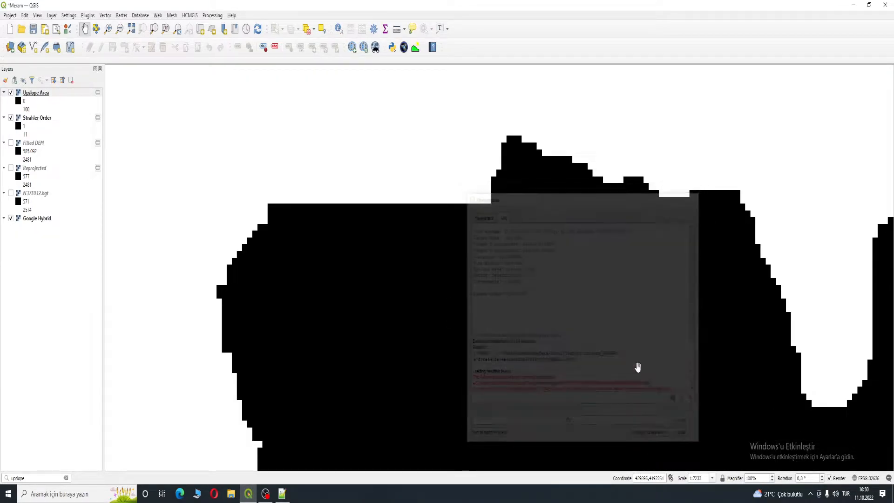
- Hide the Strahler Order layer to view the upslope area over the imagery
scroll(629, 211, "down", 3)
left_click_drag(629, 271, 531, 230)
scroll(531, 229, "down", 1)
left_click_drag(450, 233, 465, 305)
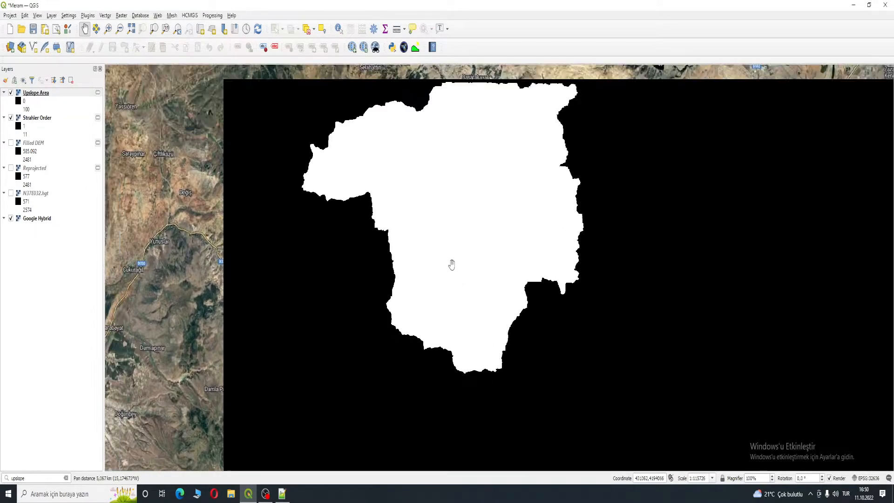
scroll(453, 266, "down", 1)
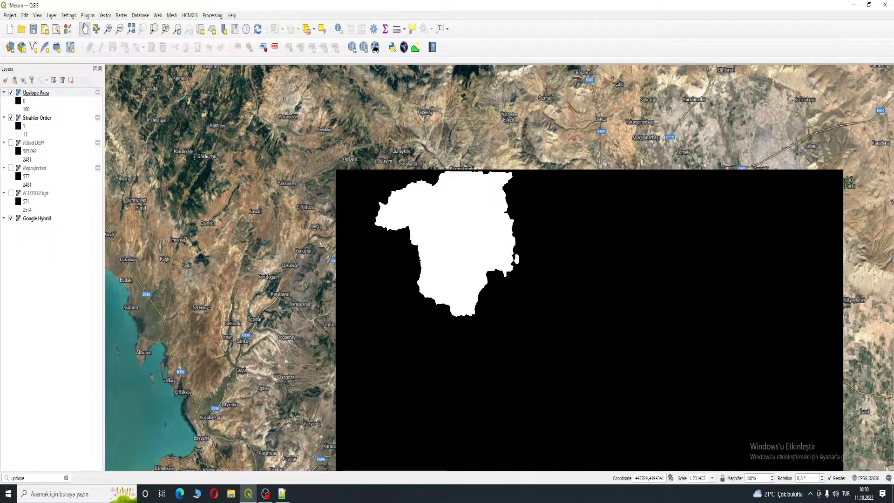
left_click(11, 118)
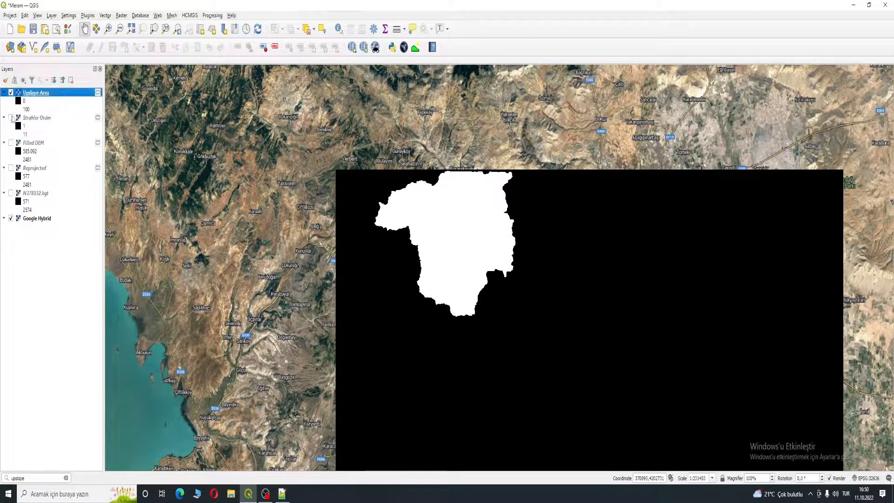
- Compare the catchment with the imagery by toggling the Upslope Area and Google Hybrid layers
left_click(11, 219)
left_click(11, 218)
left_click(11, 93)
double_click(10, 93)
left_click(604, 253)
left_click(11, 93)
scroll(382, 215, "up", 4)
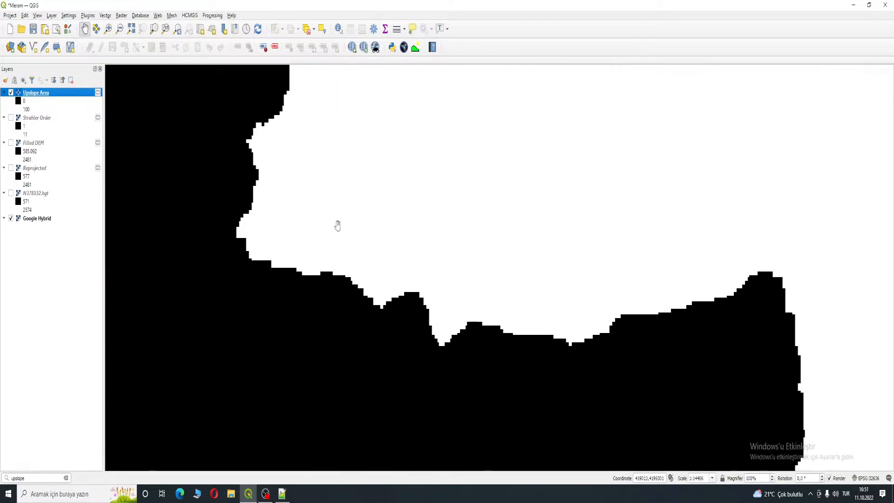
scroll(767, 243, "down", 1)
left_click_drag(663, 250, 351, 228)
scroll(450, 248, "down", 2)
left_click_drag(532, 271, 437, 226)
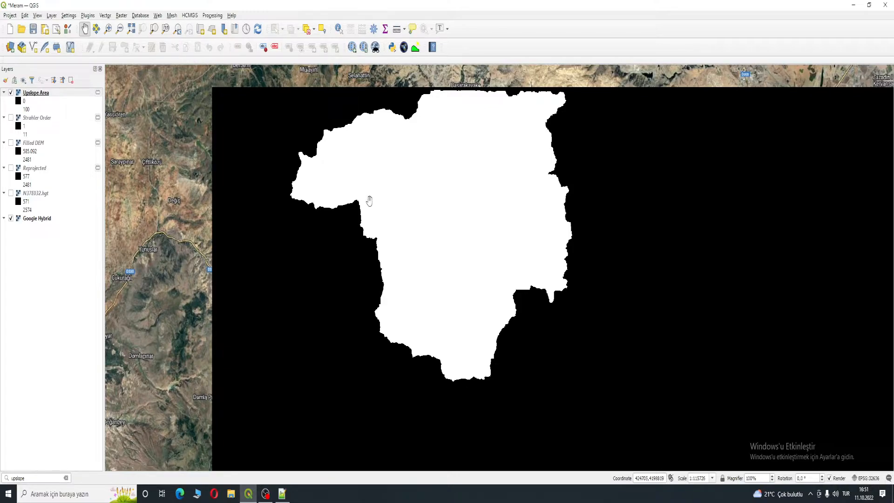
- Hide the Upslope Area layer and explore the imagery along the valley down to the Altınapa reservoir
left_click(10, 93)
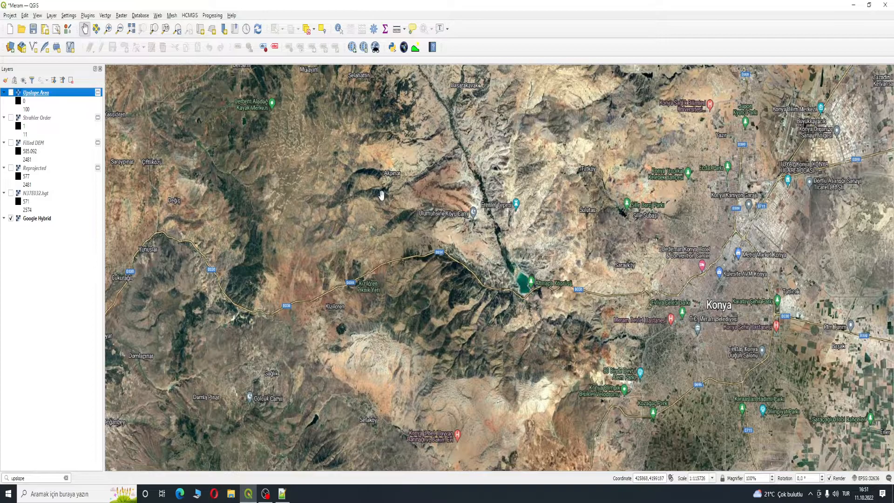
scroll(380, 195, "up", 3)
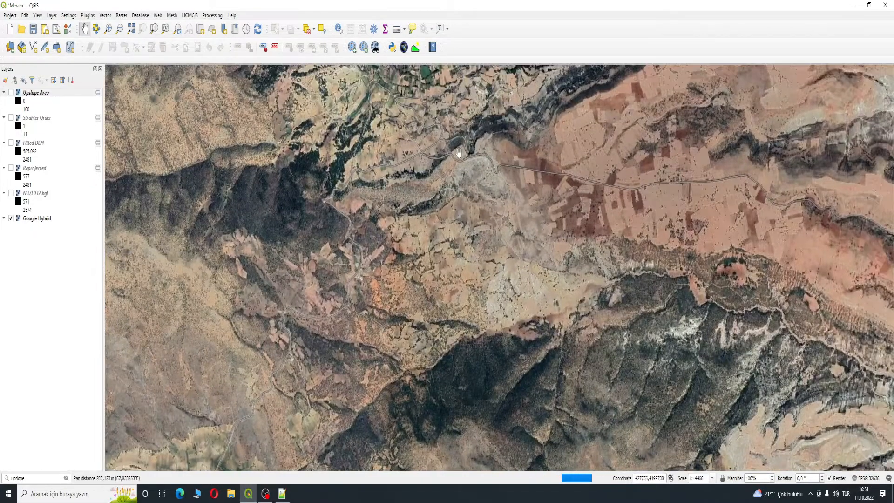
left_click_drag(460, 153, 321, 209)
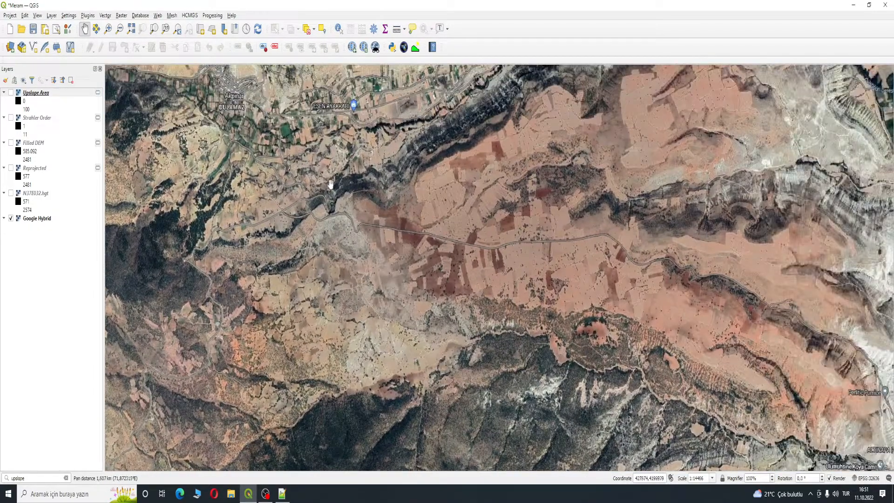
left_click_drag(377, 195, 364, 244)
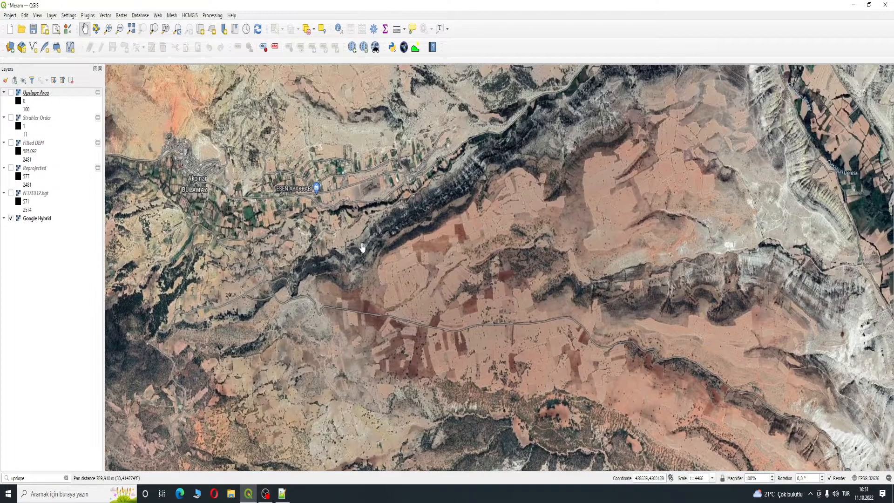
left_click_drag(502, 258, 362, 257)
scroll(362, 258, "down", 1)
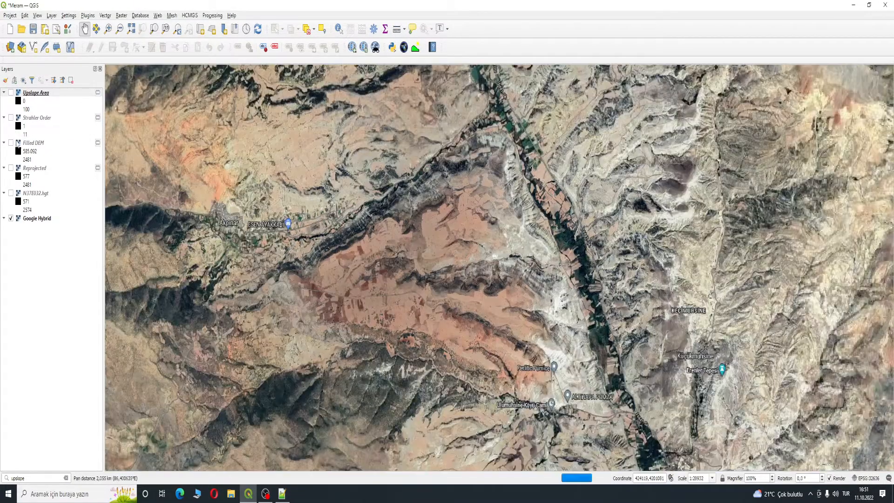
left_click_drag(507, 293, 381, 242)
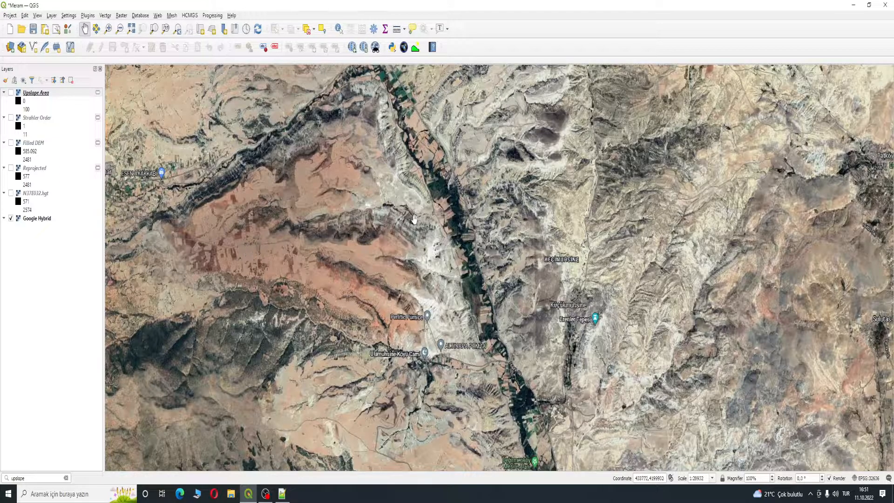
left_click_drag(395, 274, 292, 100)
left_click_drag(524, 465, 446, 321)
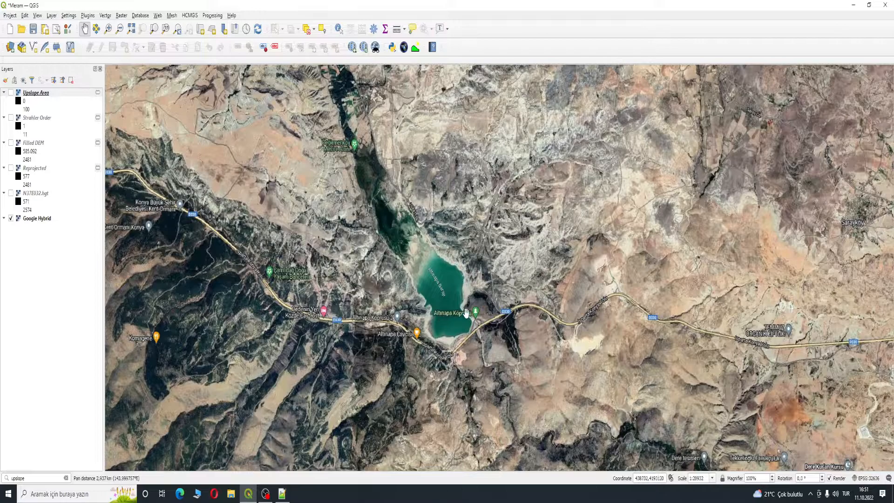
- Show the Upslope Area layer again and zoom out to the whole catchment
left_click(12, 92)
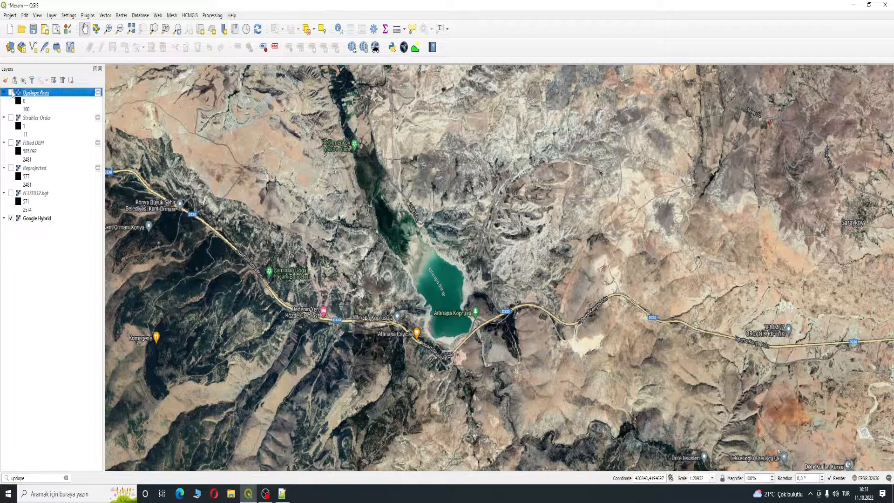
left_click_drag(417, 222, 722, 217)
scroll(460, 211, "down", 2)
scroll(460, 211, "down", 1)
left_click_drag(489, 194, 521, 256)
left_click_drag(522, 209, 470, 186)
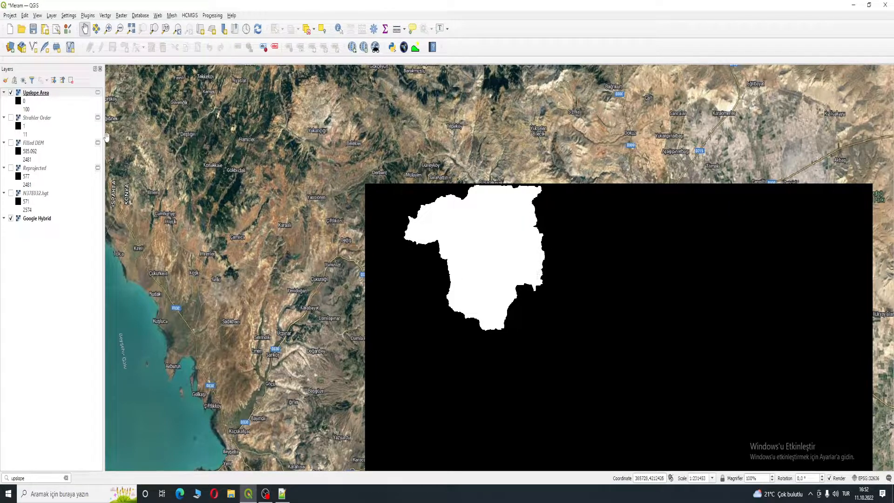
- Polygonize the Upslope Area raster into a vector layer
right_click(56, 94)
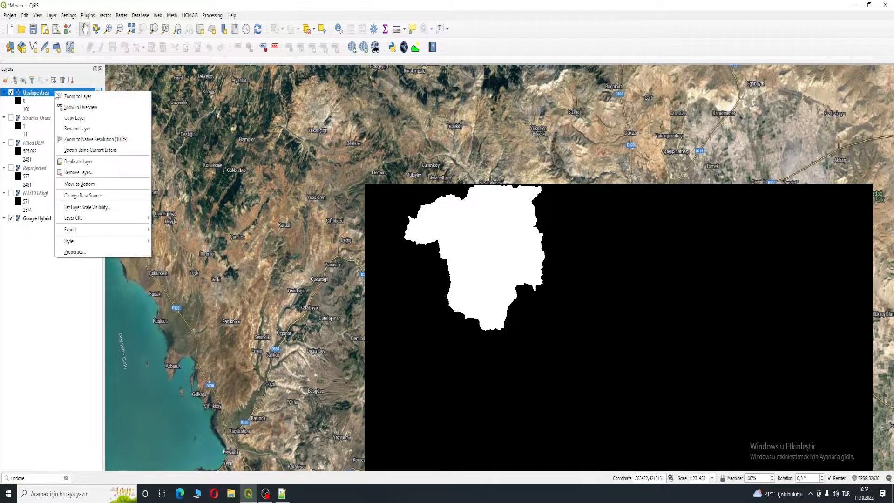
left_click(22, 255)
left_click(121, 16)
mouse_move(108, 17)
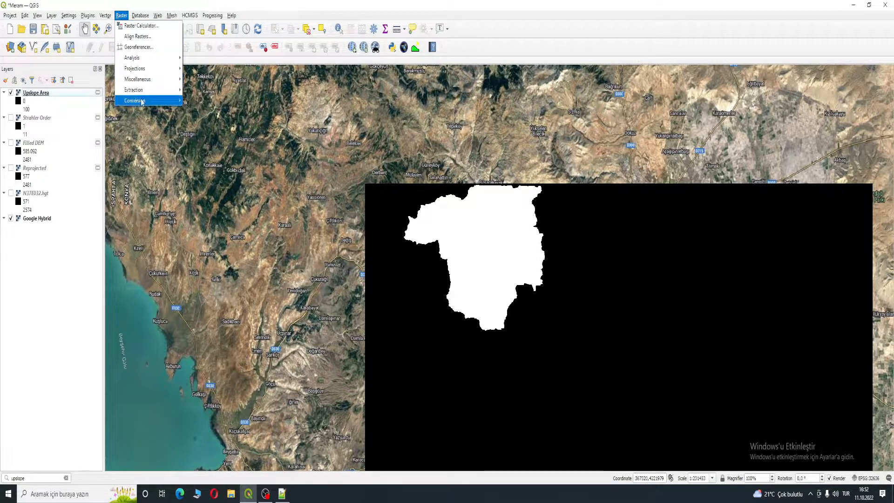
mouse_move(142, 102)
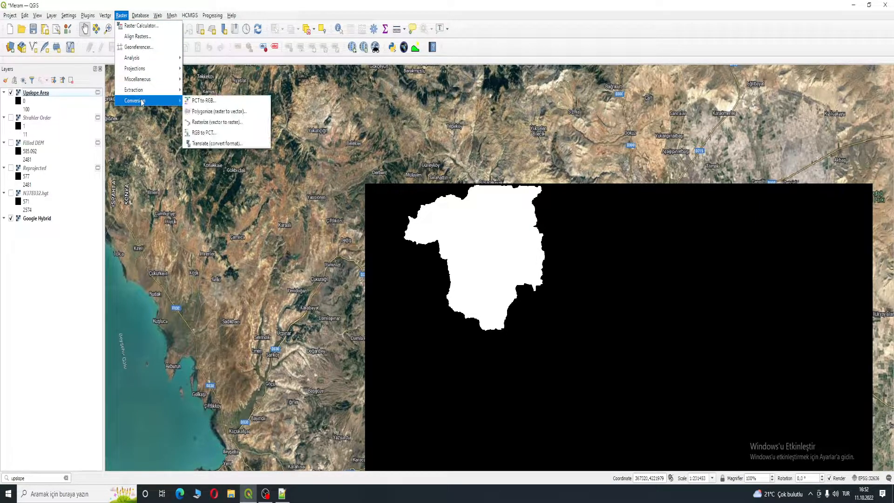
left_click(228, 115)
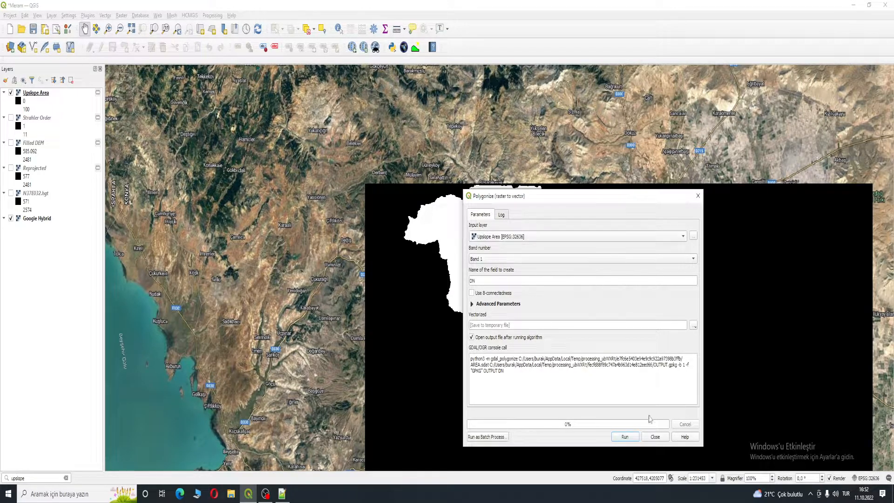
left_click(629, 438)
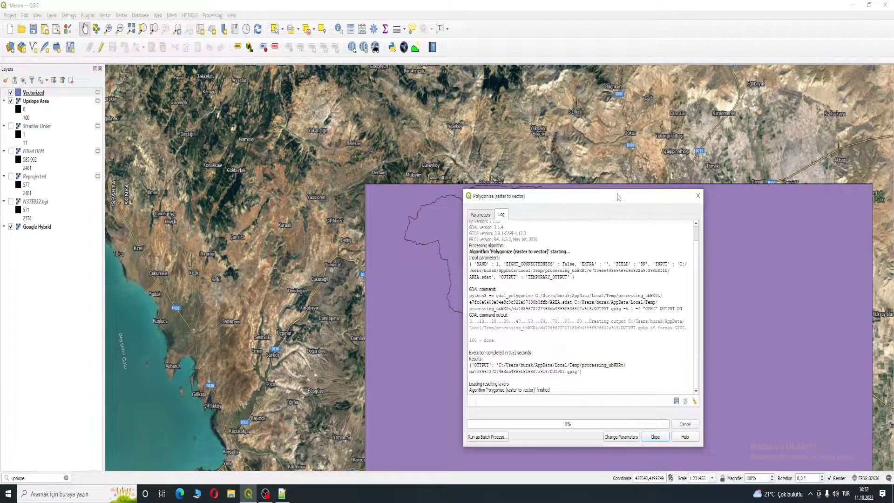
- Close the Polygonize dialog and hide the Upslope Area layer to show the vectorized catchment
left_click(698, 195)
left_click_drag(455, 313, 322, 265)
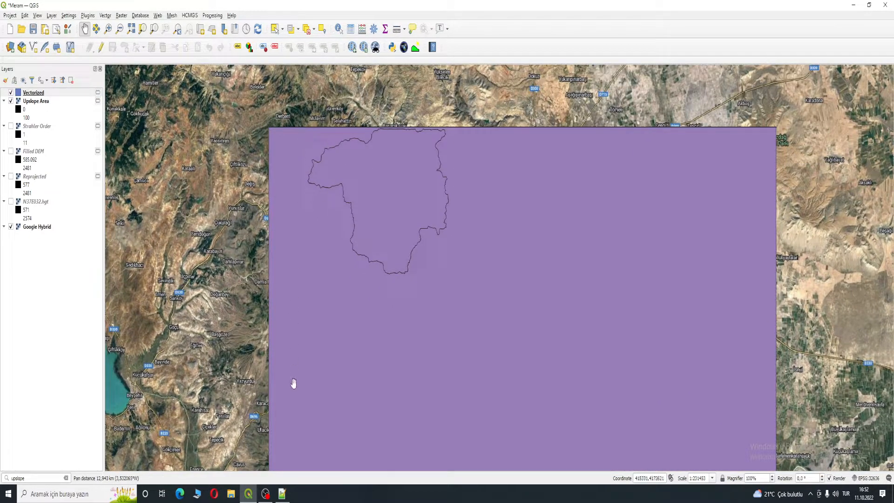
left_click(11, 101)
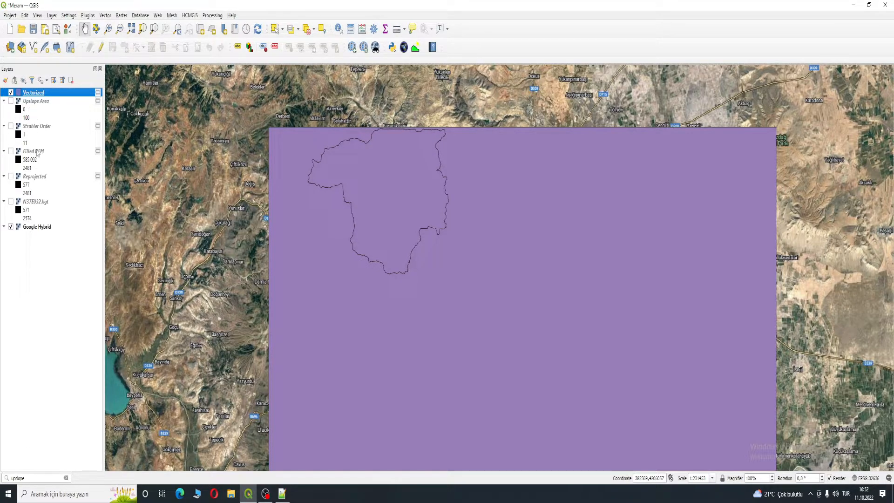
- Start editing the Vectorized layer and delete the background polygon with DN 0 from its attribute table
right_click(54, 97)
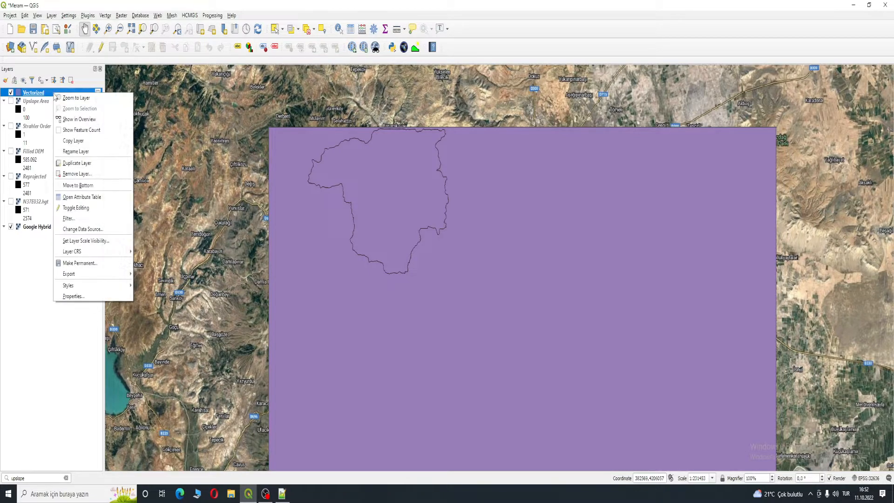
left_click(89, 211)
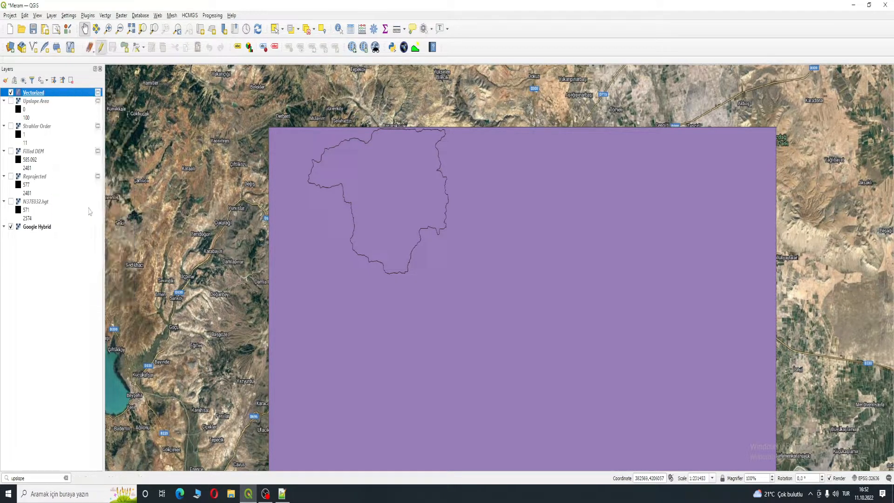
right_click(53, 96)
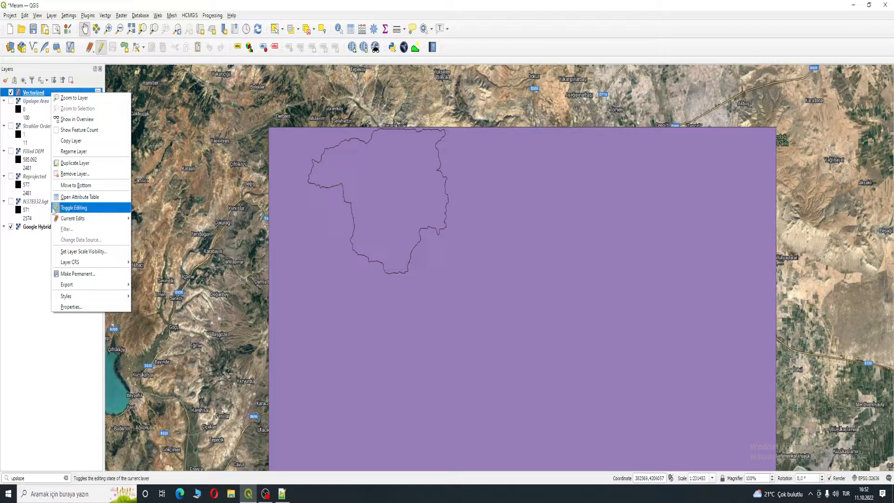
left_click(79, 199)
left_click(363, 162)
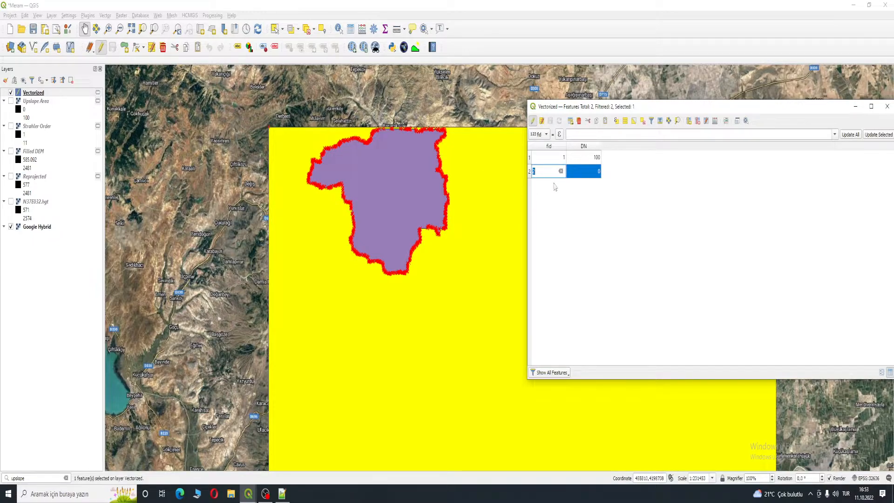
left_click(529, 175)
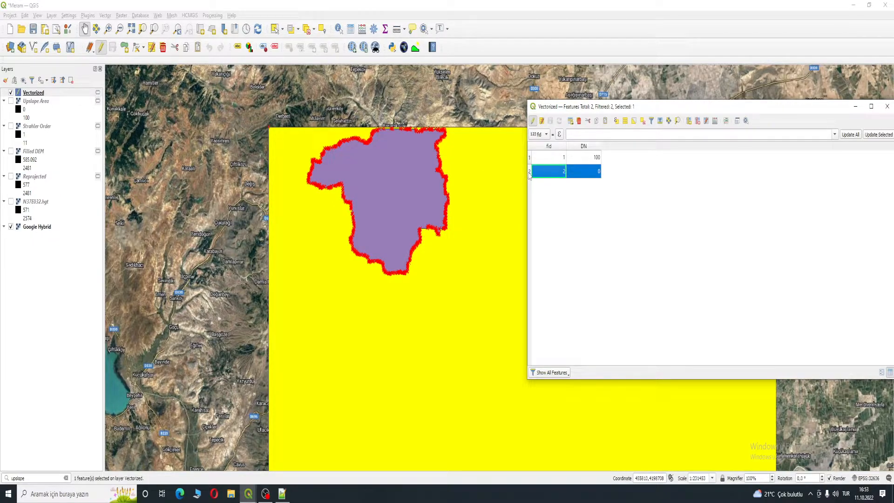
key("Delete")
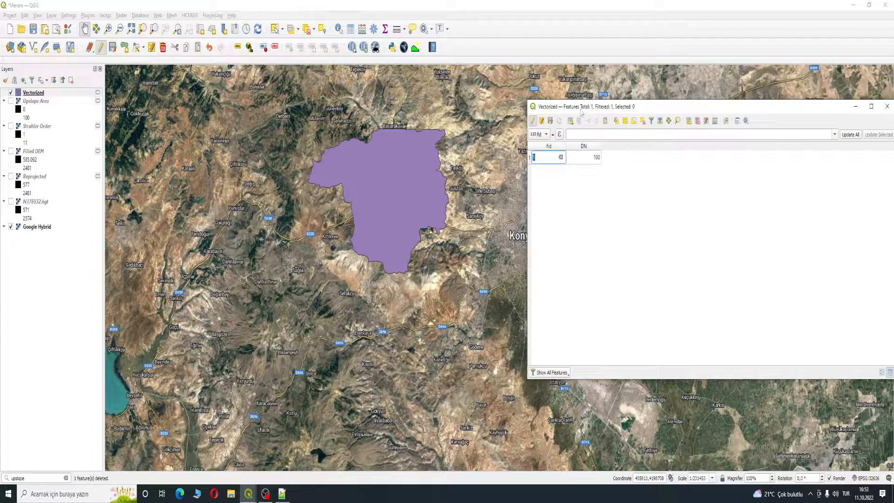
left_click_drag(580, 112, 437, 120)
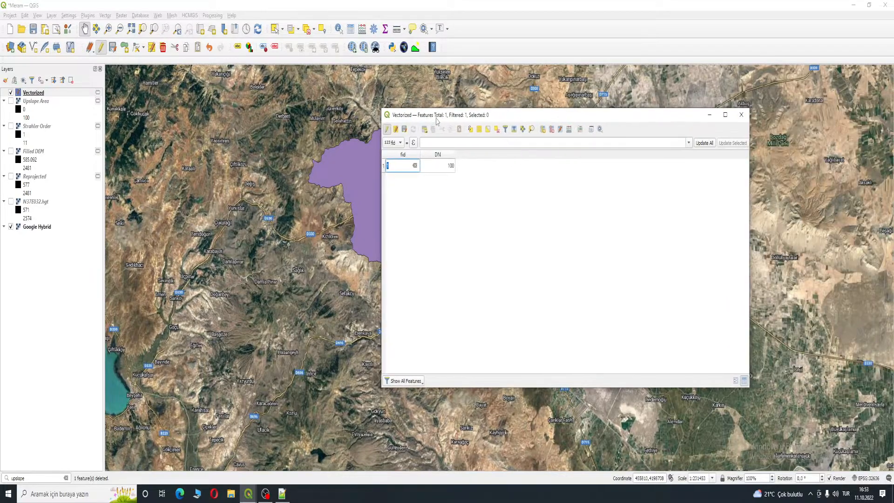
left_click(741, 114)
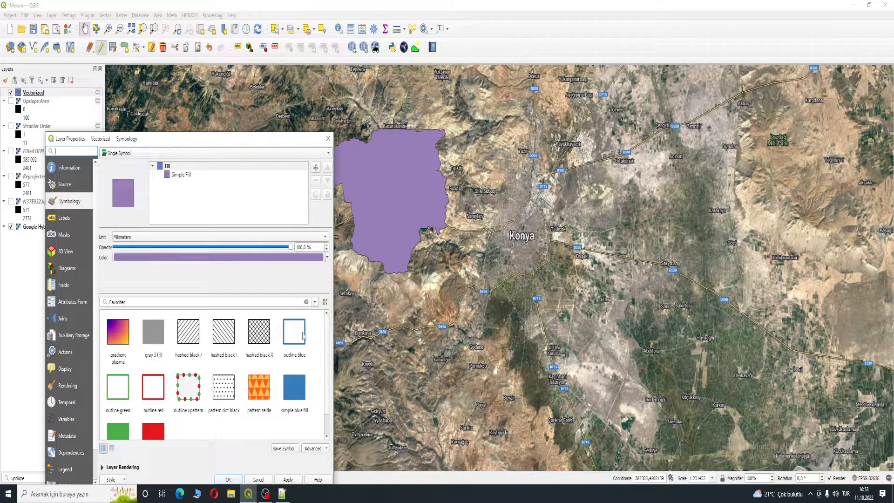
- Style the Vectorized layer with the outline blue fill symbol
left_click(302, 334)
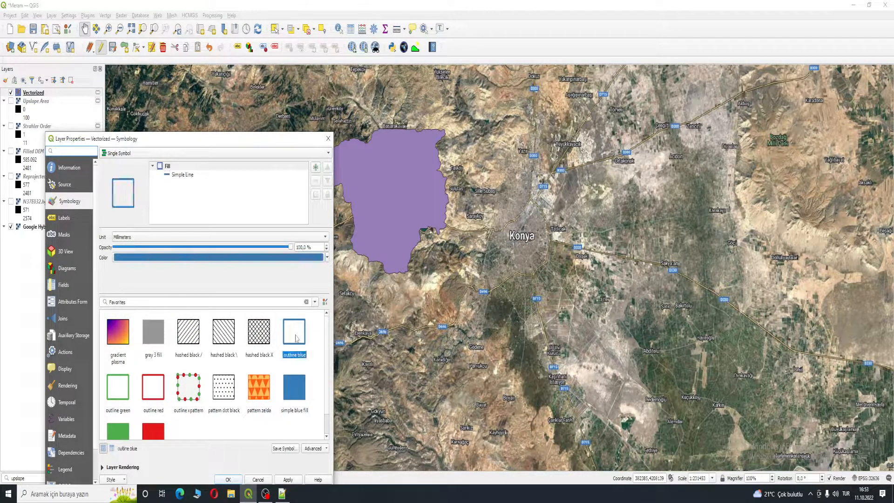
left_click(228, 480)
- Examine the catchment outline over the imagery around the Altınapa reservoir
left_click_drag(391, 222, 386, 303)
scroll(386, 303, "up", 2)
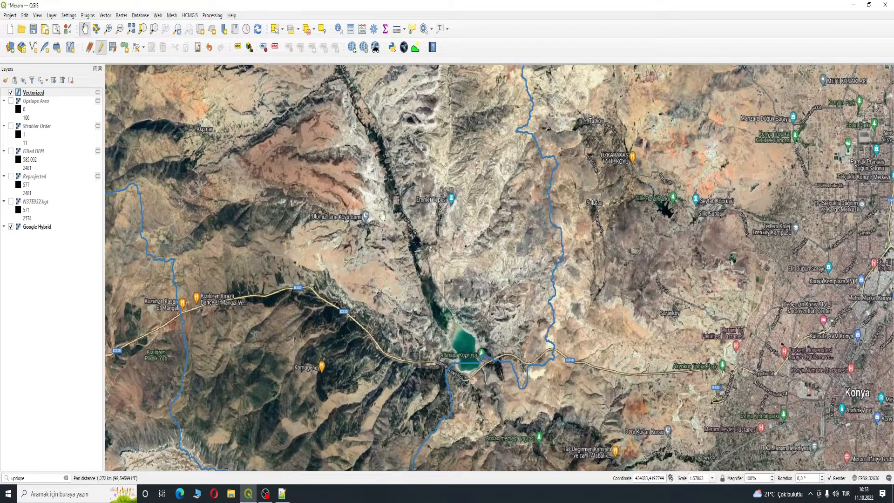
left_click_drag(363, 174, 431, 261)
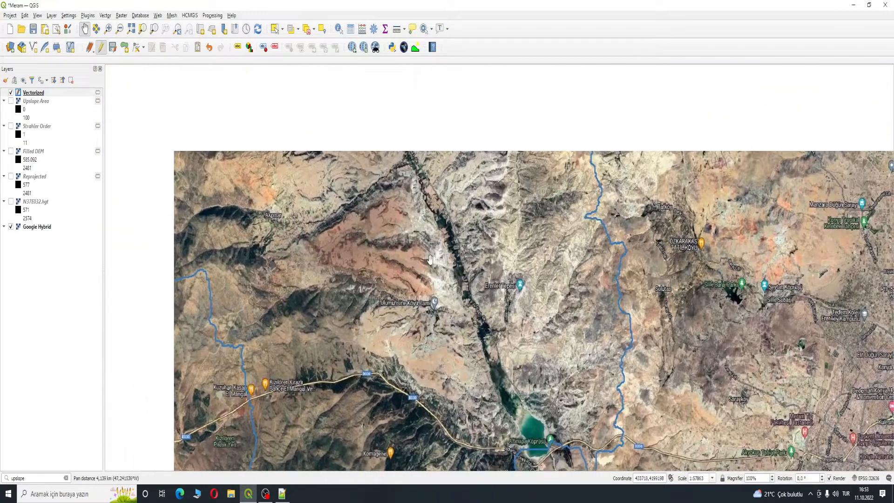
scroll(421, 249, "down", 1)
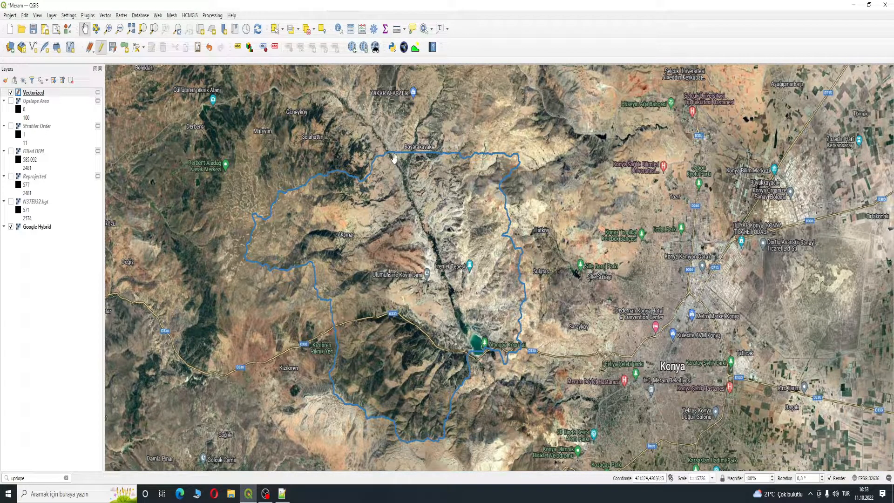
scroll(454, 288, "up", 2)
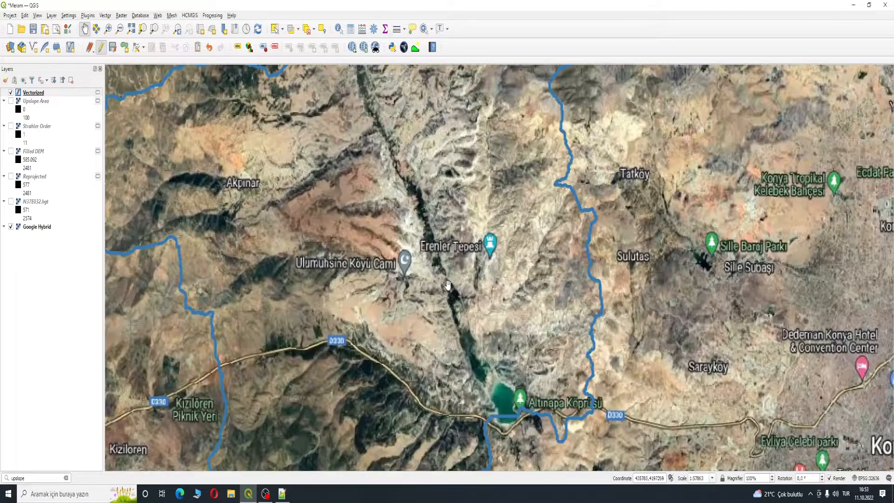
scroll(438, 279, "down", 1)
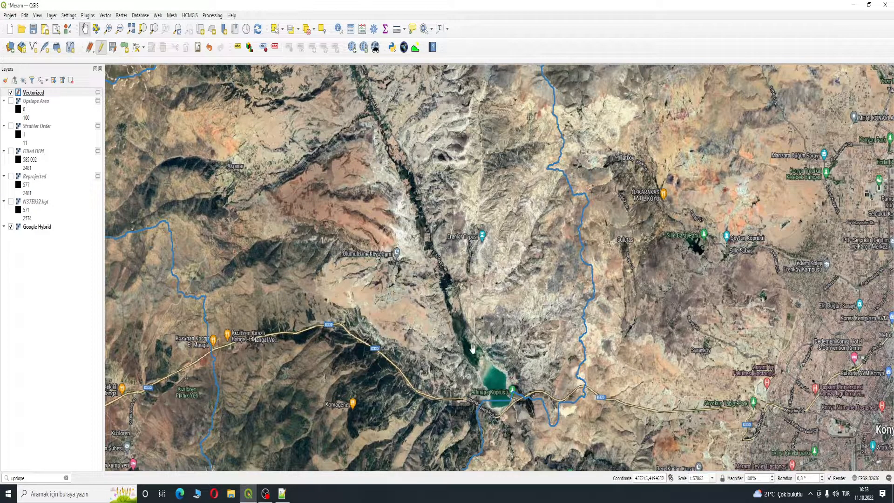
left_click_drag(406, 178, 444, 325)
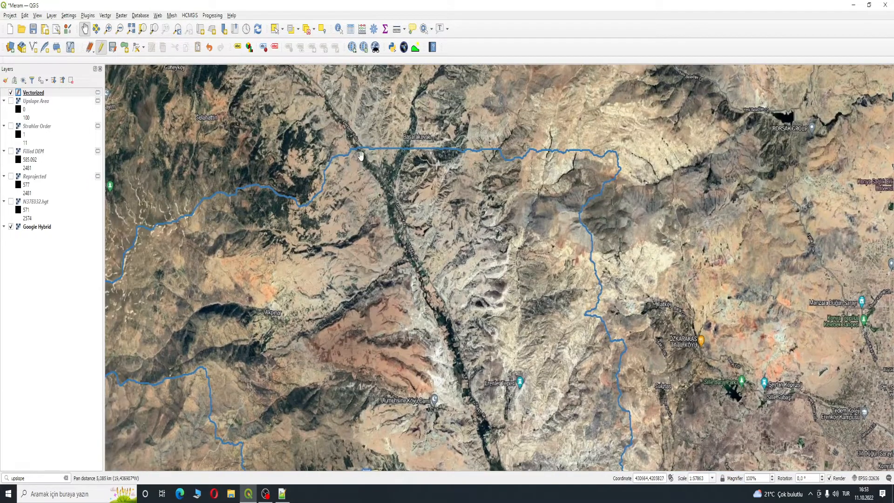
left_click_drag(460, 347, 446, 117)
left_click_drag(511, 271, 452, 241)
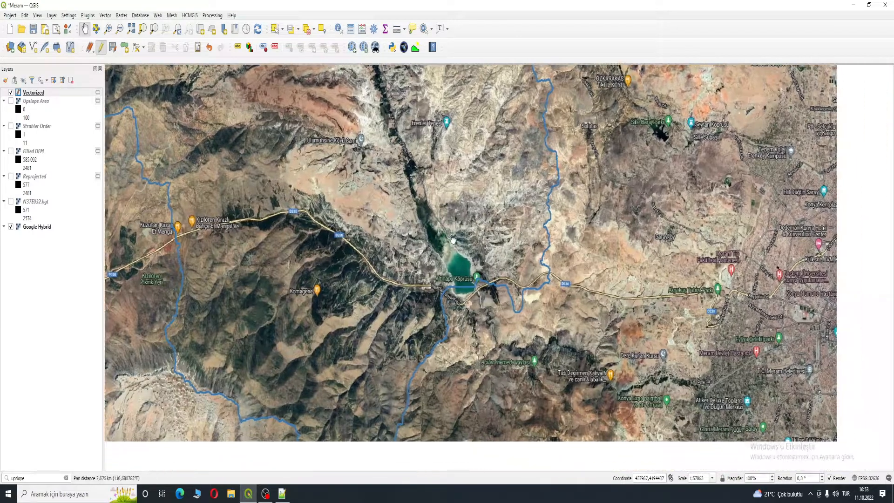
scroll(463, 275, "up", 2)
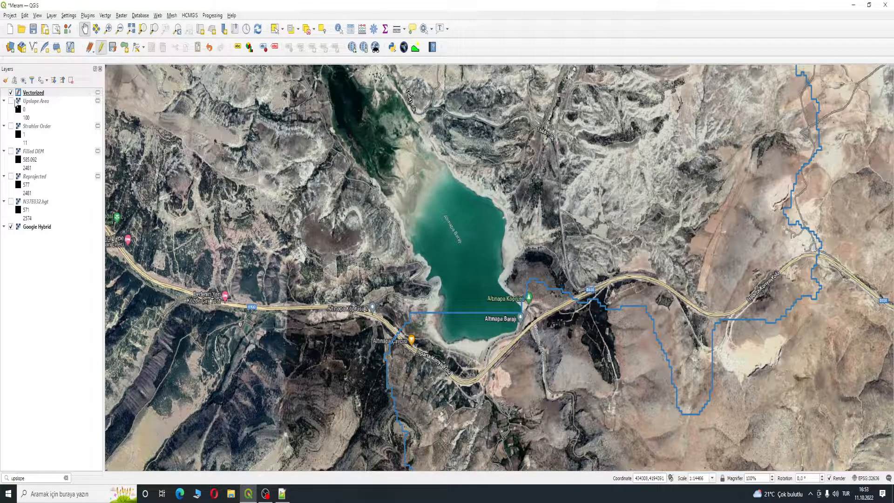
- Stop editing the Vectorized layer and save its edits
left_click(47, 93)
right_click(48, 93)
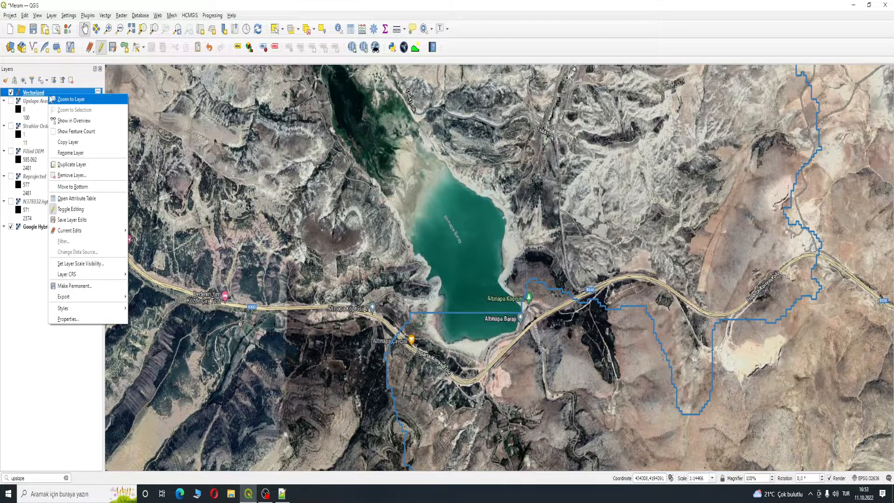
left_click(92, 212)
left_click(430, 252)
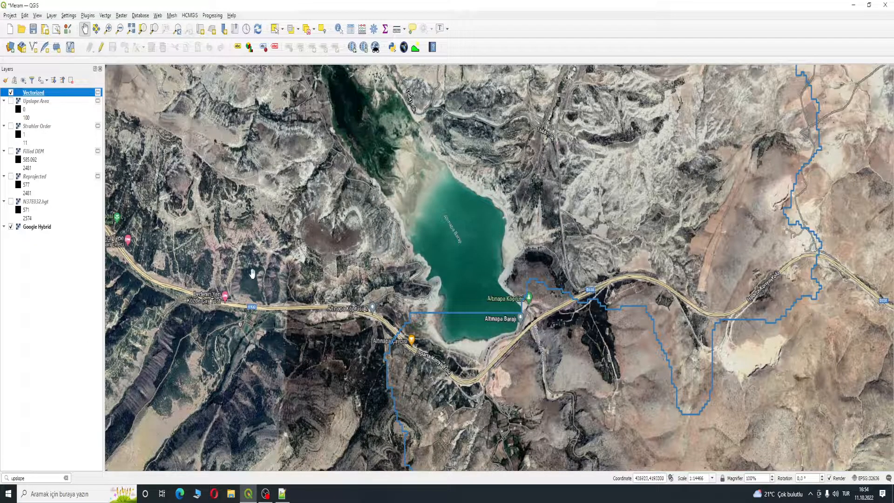
- Compare the Strahler Order stream network with the catchment outline by toggling the layers
left_click(122, 15)
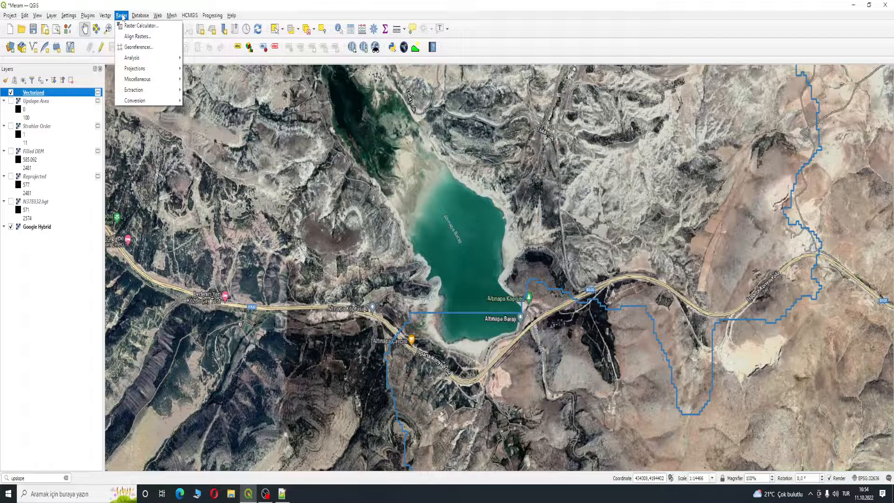
left_click_drag(276, 202, 436, 256)
scroll(437, 256, "down", 4)
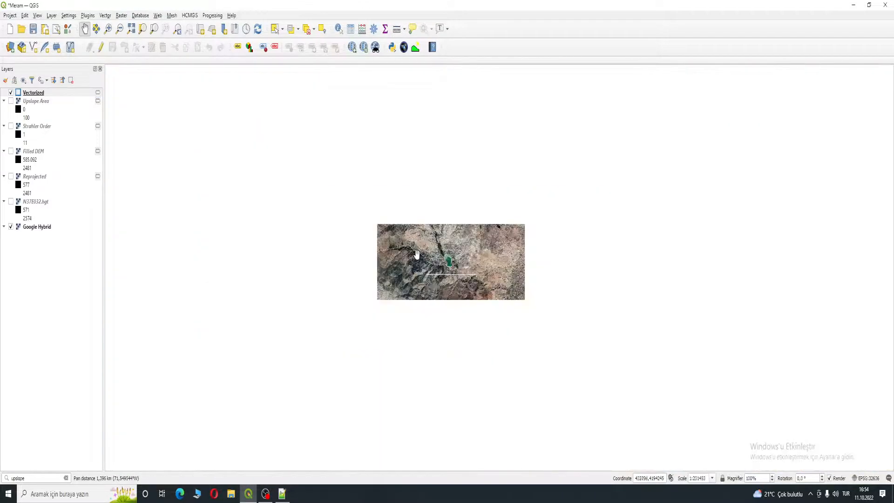
scroll(412, 227, "up", 3)
scroll(411, 228, "down", 2)
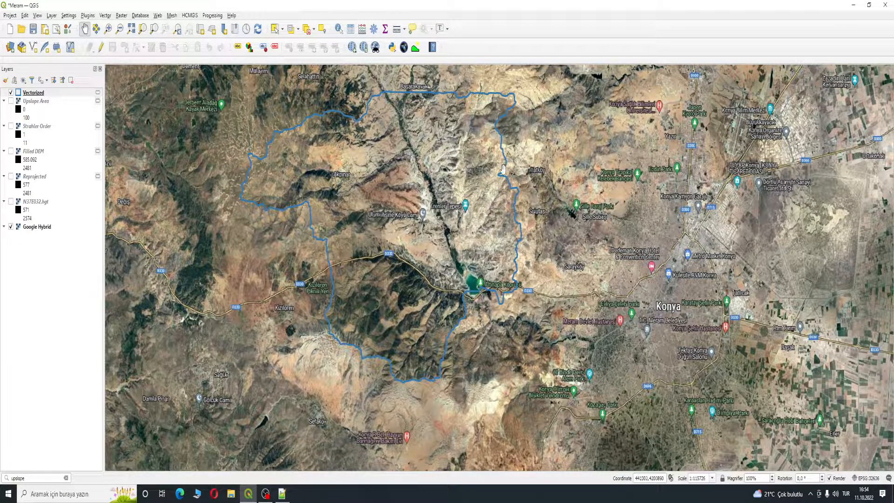
left_click(11, 92)
left_click(11, 151)
left_click(10, 151)
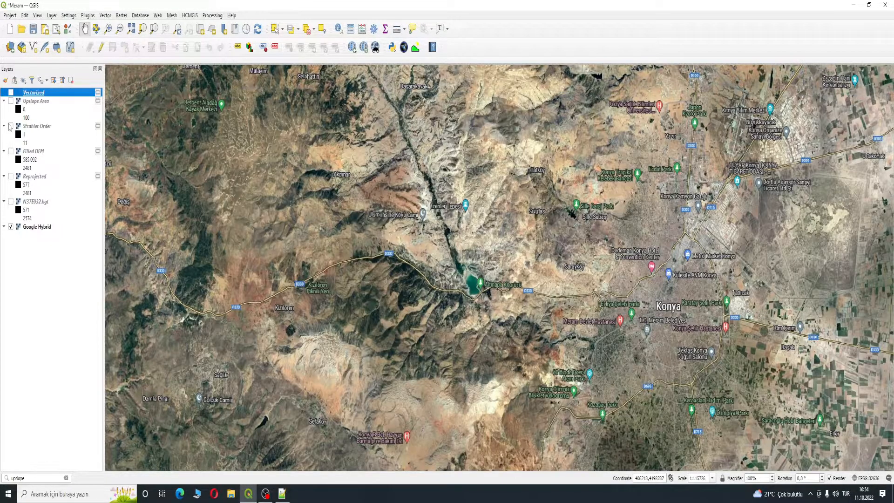
left_click(11, 125)
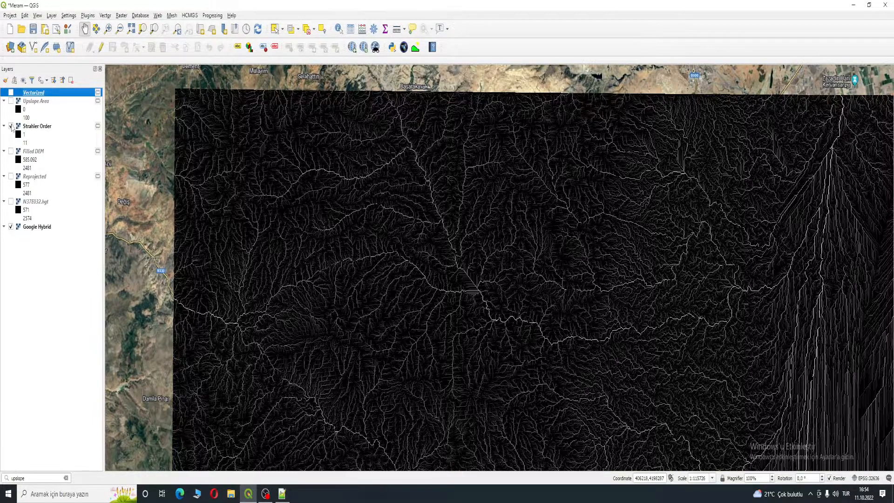
left_click(11, 92)
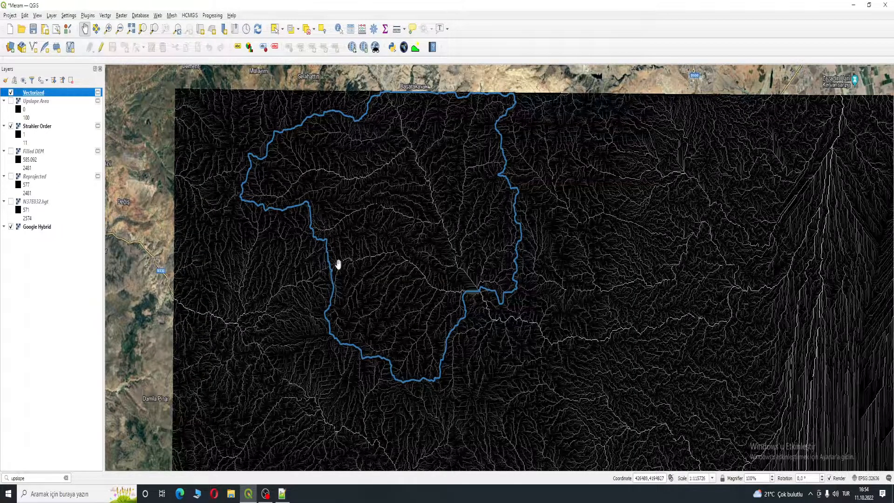
left_click_drag(726, 168, 606, 104)
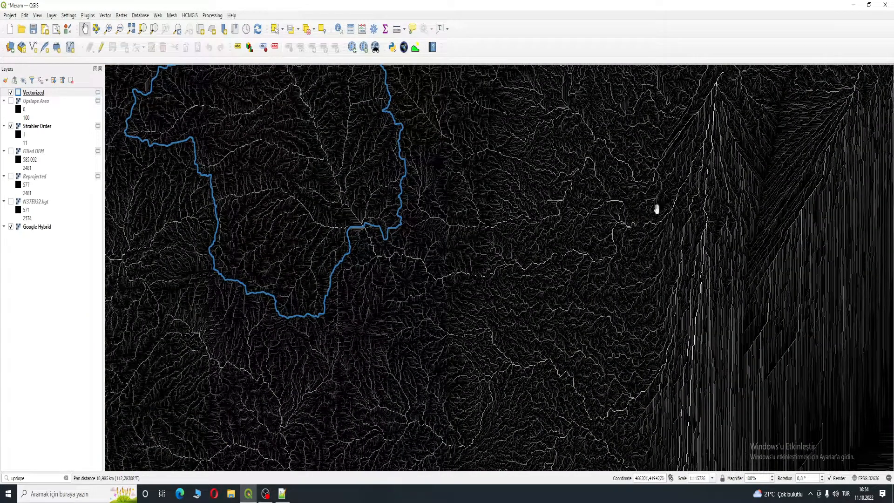
left_click_drag(481, 197, 565, 306)
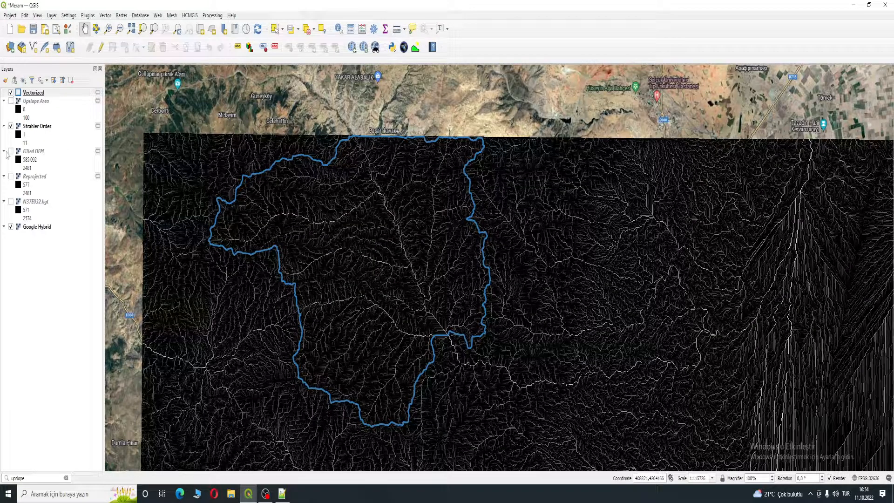
left_click(10, 126)
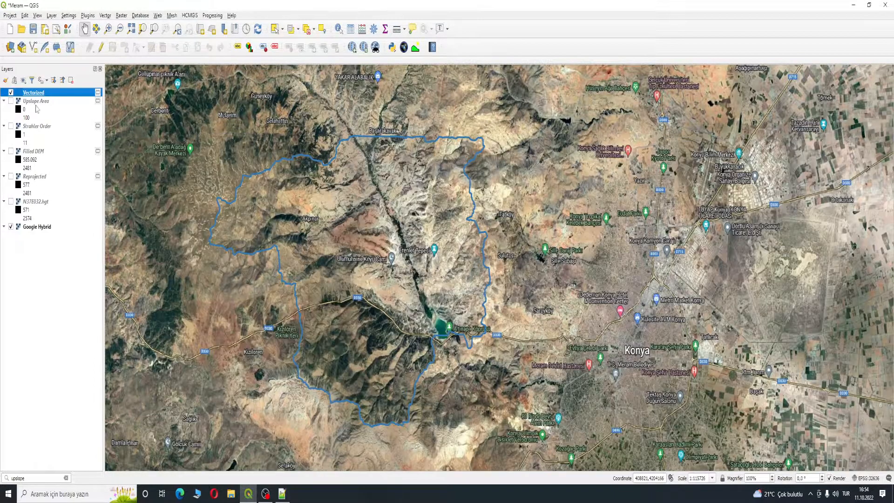
- Clip the Strahler Order raster by the Vectorized mask layer with target CRS EPSG:32636 - WGS 84 / UTM zone 36N
left_click(122, 16)
left_click(120, 17)
left_click(120, 18)
mouse_move(144, 93)
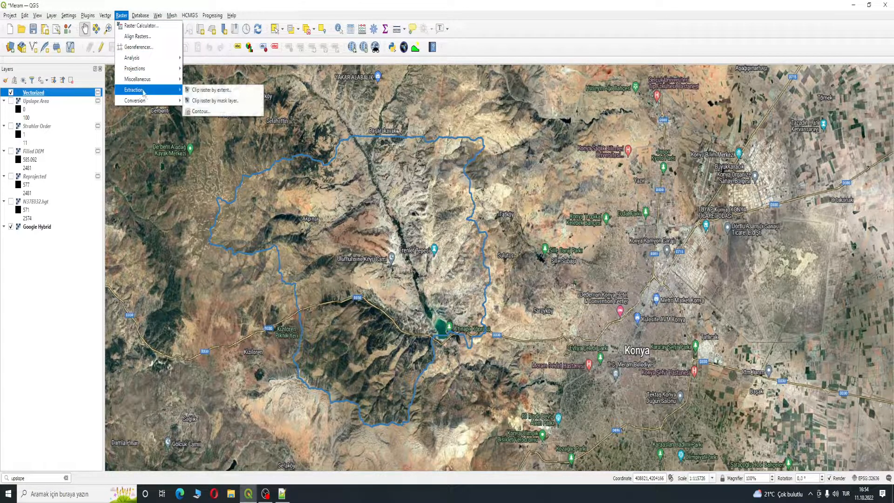
left_click(214, 102)
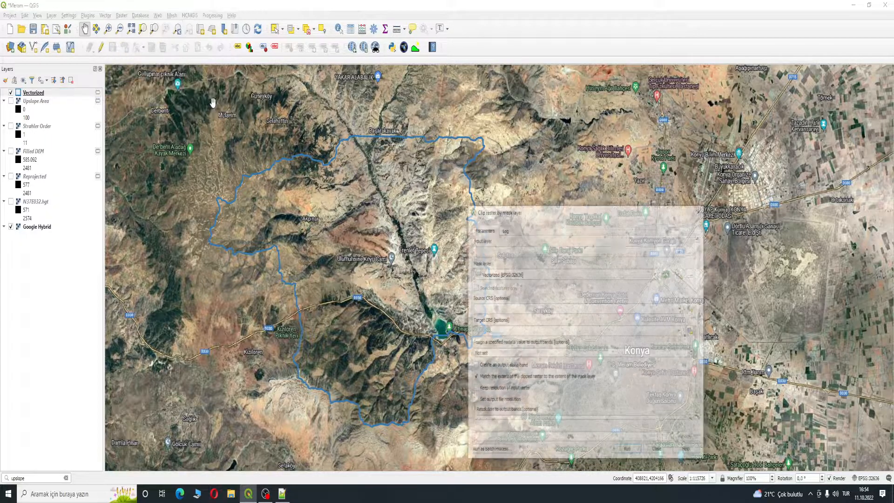
left_click_drag(550, 177, 574, 146)
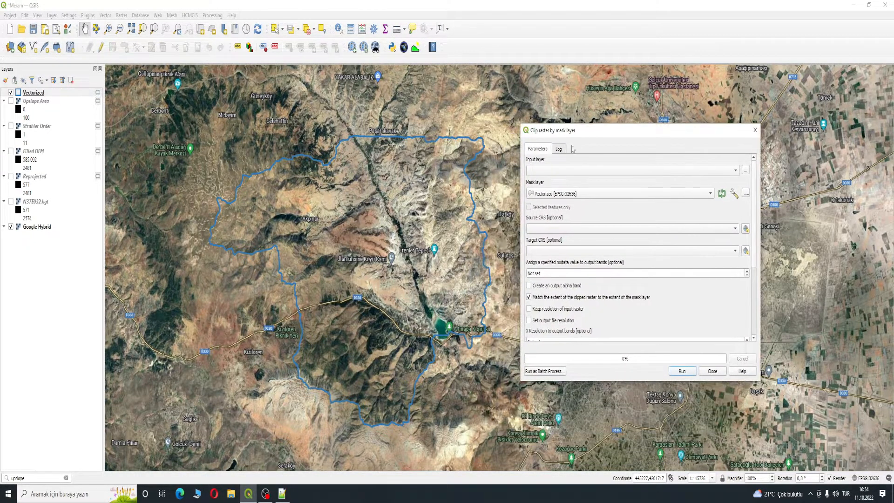
left_click(559, 172)
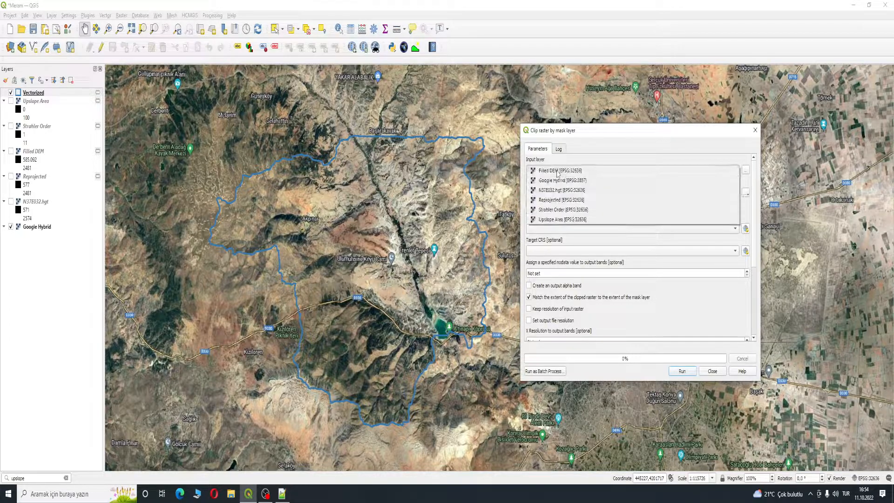
left_click(564, 209)
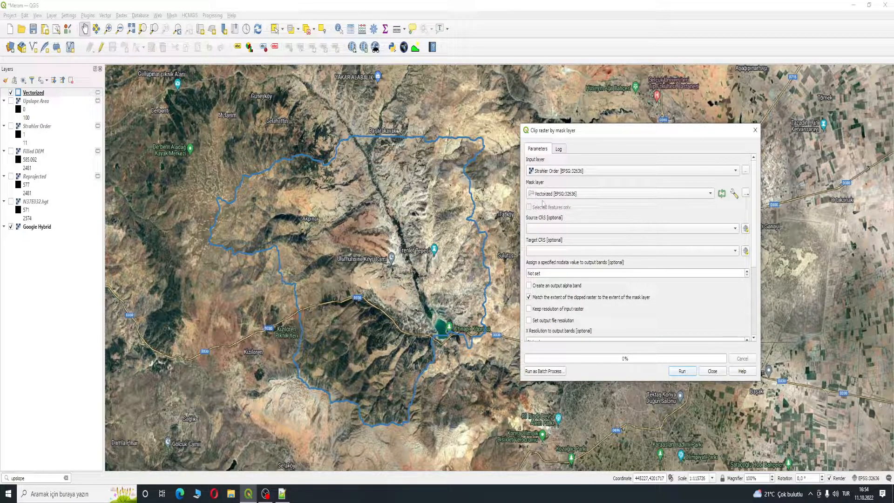
left_click(539, 250)
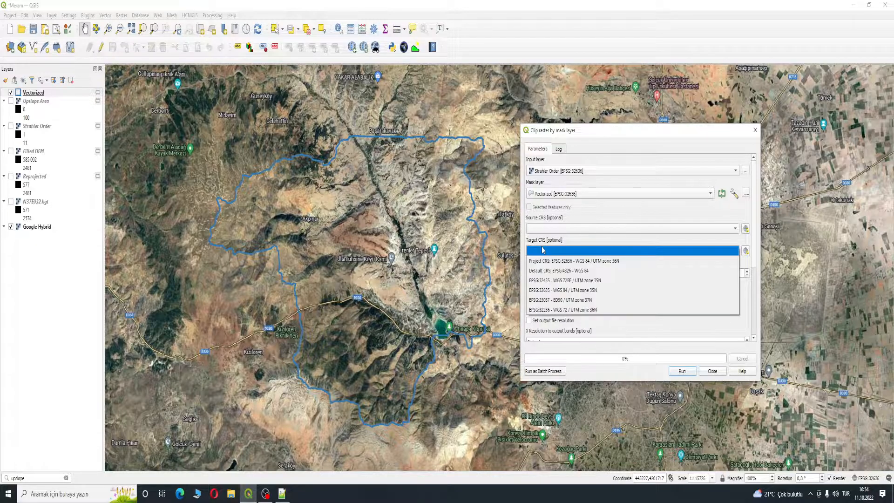
left_click(617, 266)
scroll(665, 329, "down", 5)
scroll(654, 293, "up", 5)
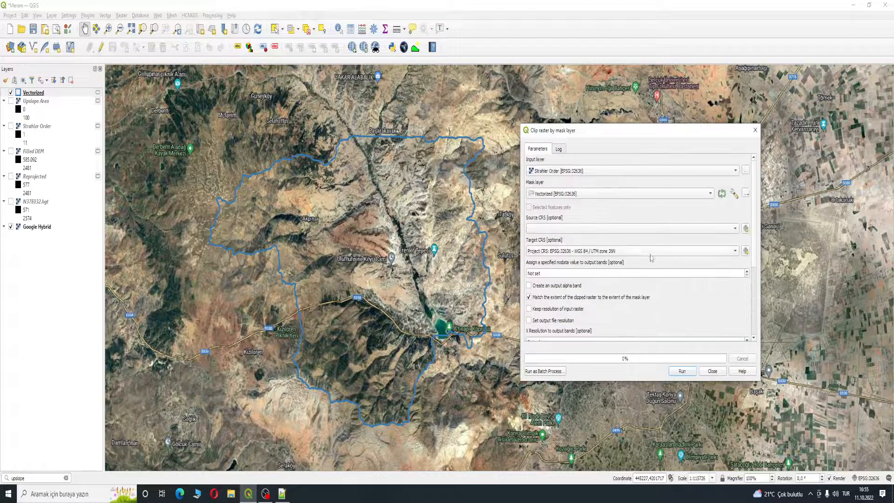
left_click(682, 371)
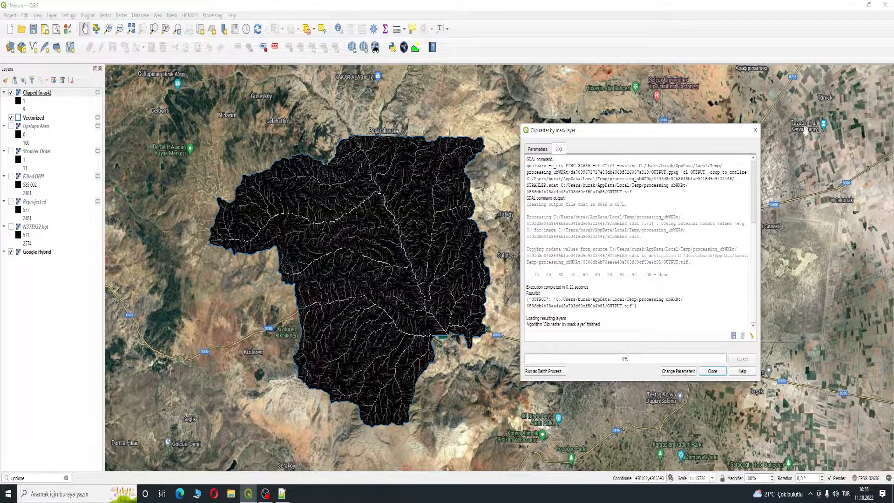
left_click(755, 130)
left_click_drag(287, 186, 421, 184)
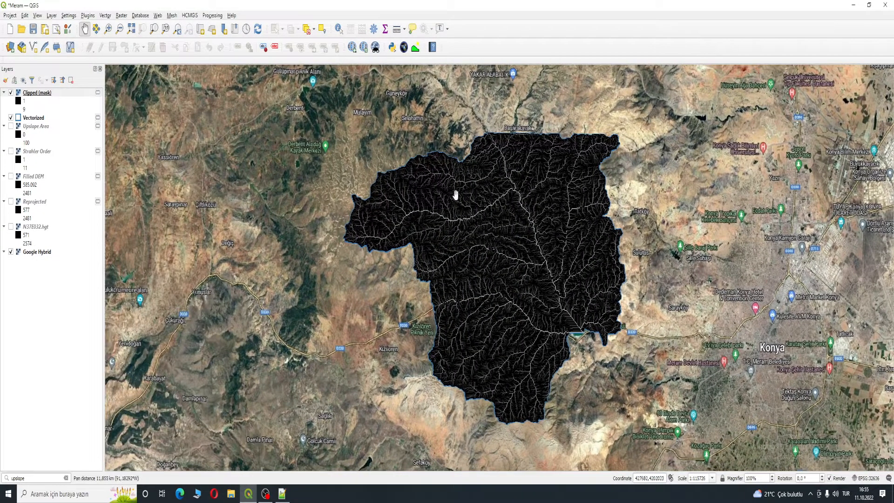